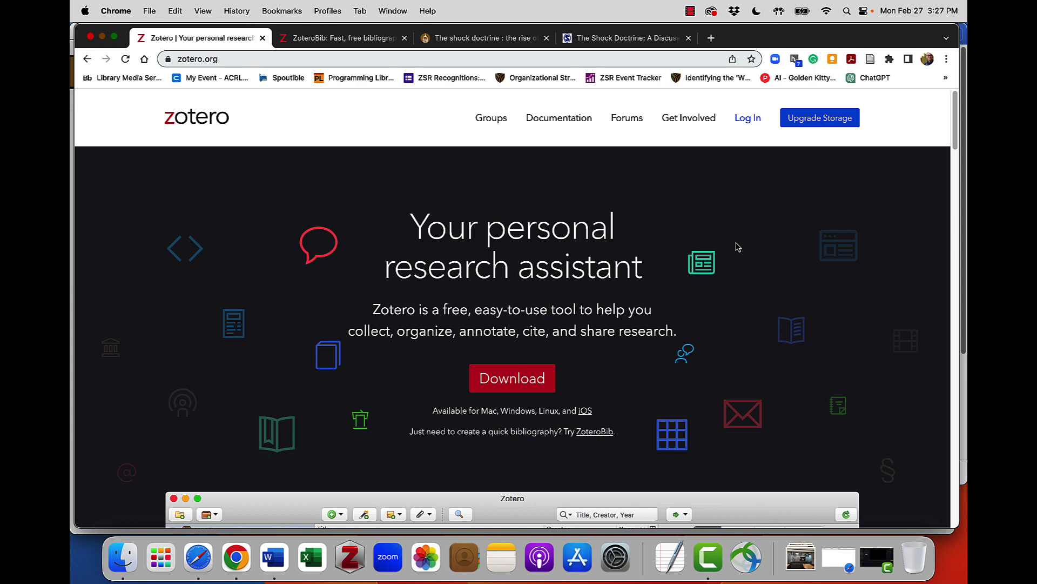
# Switch to the zbib.org tab showing the empty bibliography and its search field.
pyautogui.click(337, 41)
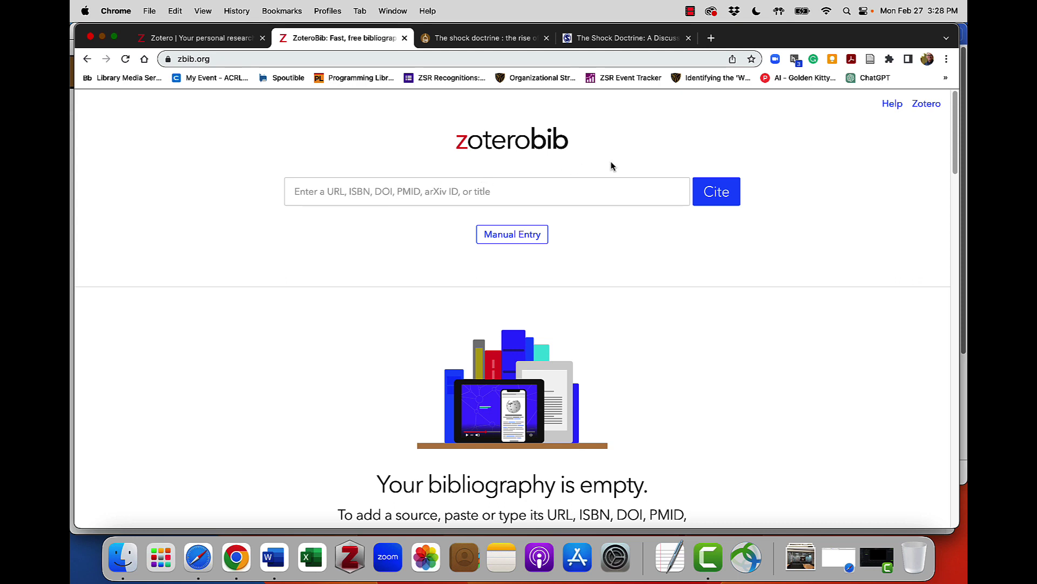
# Copy the title 'The Shock Doctrine: A Discussion' from SAGE and cite the Klein & Smith 2008 article.
pyautogui.click(614, 43)
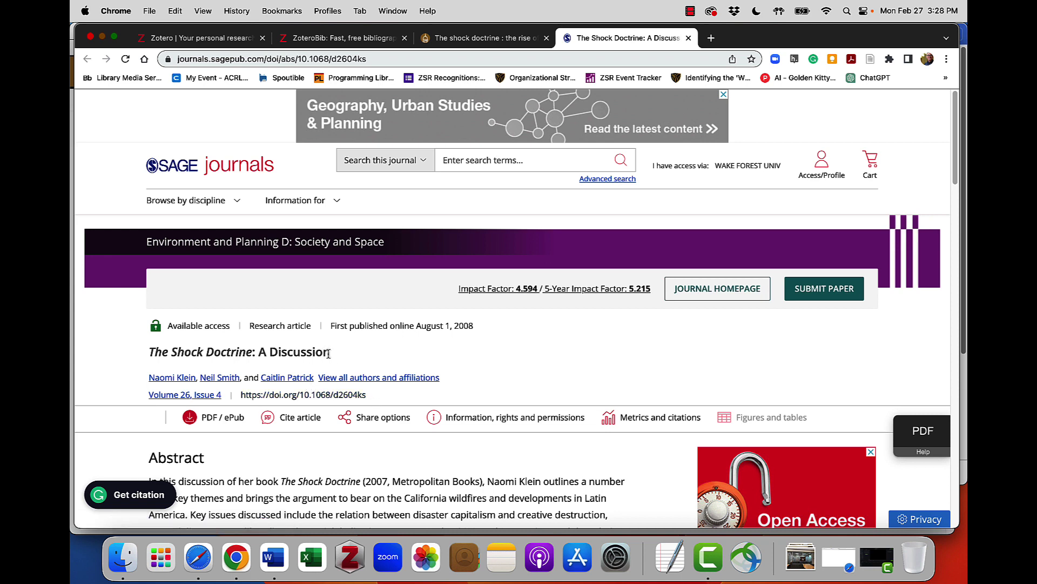
pyautogui.moveTo(328, 354); pyautogui.dragTo(151, 350)
pyautogui.press('super+c')
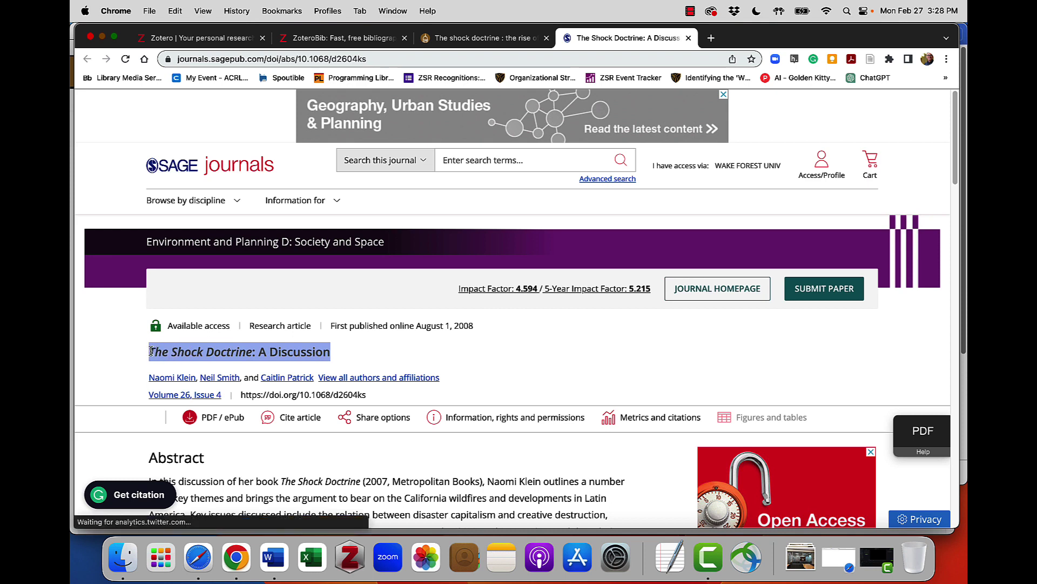
pyautogui.click(329, 40)
pyautogui.click(369, 193)
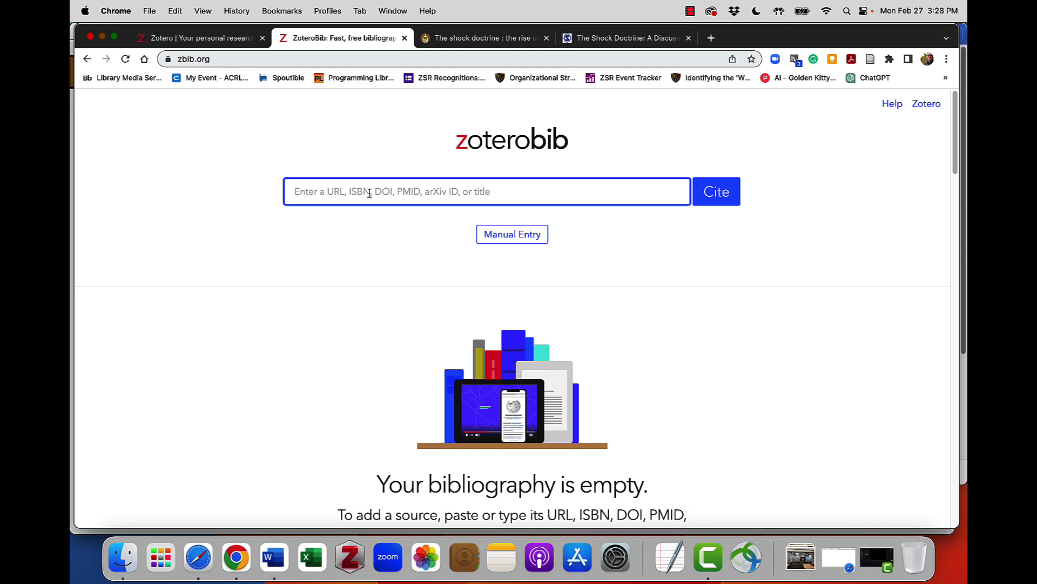
pyautogui.press('super+v')
pyautogui.press('Return')
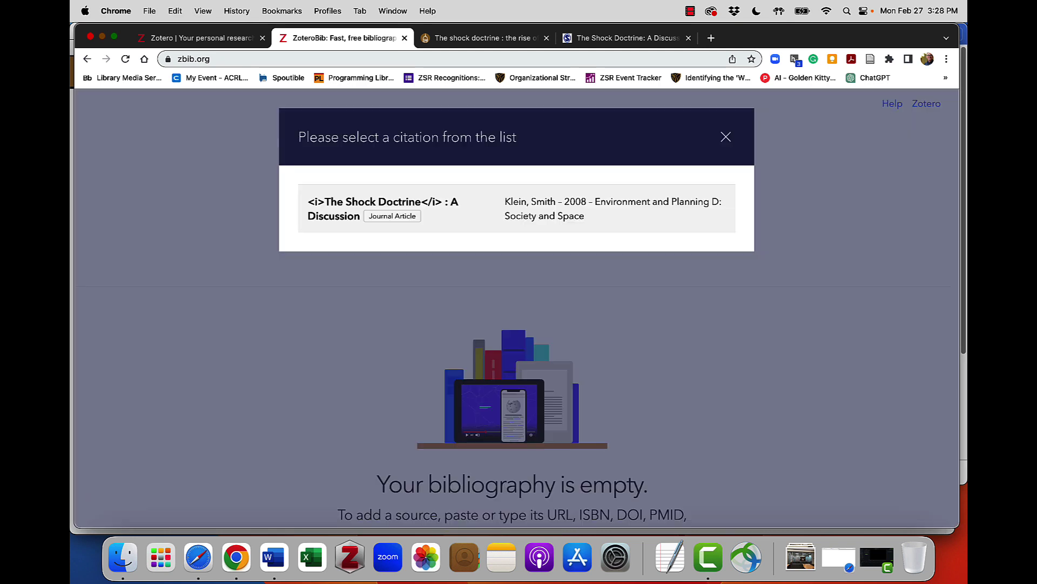
pyautogui.click(613, 203)
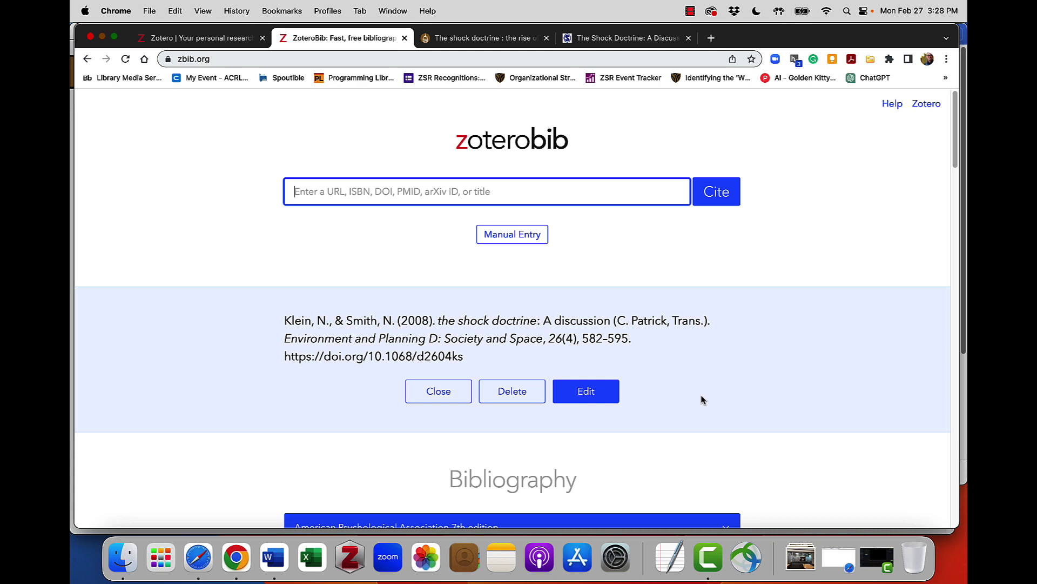
pyautogui.scroll(-3, 701, 400)
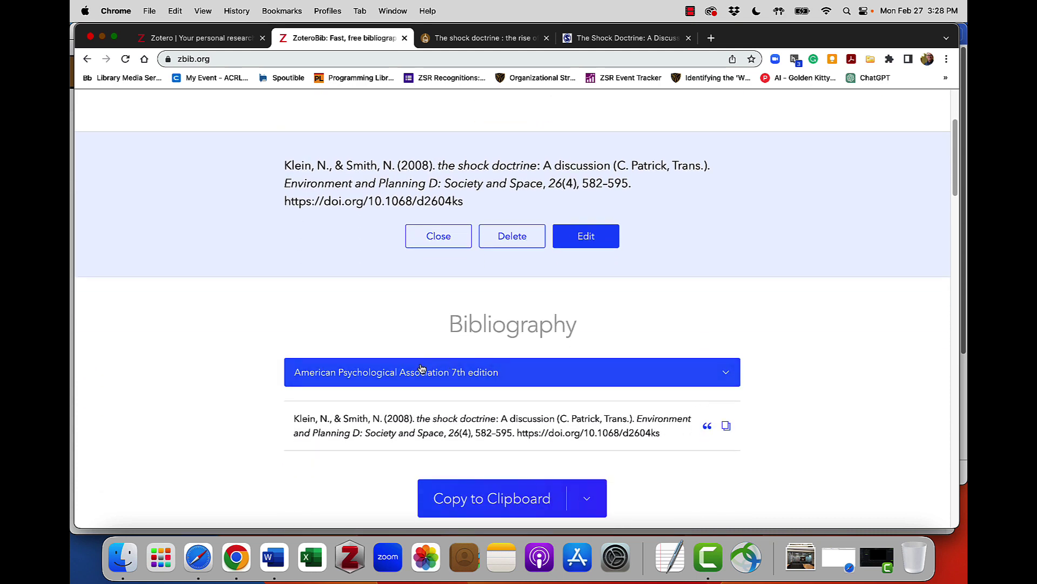
pyautogui.click(473, 377)
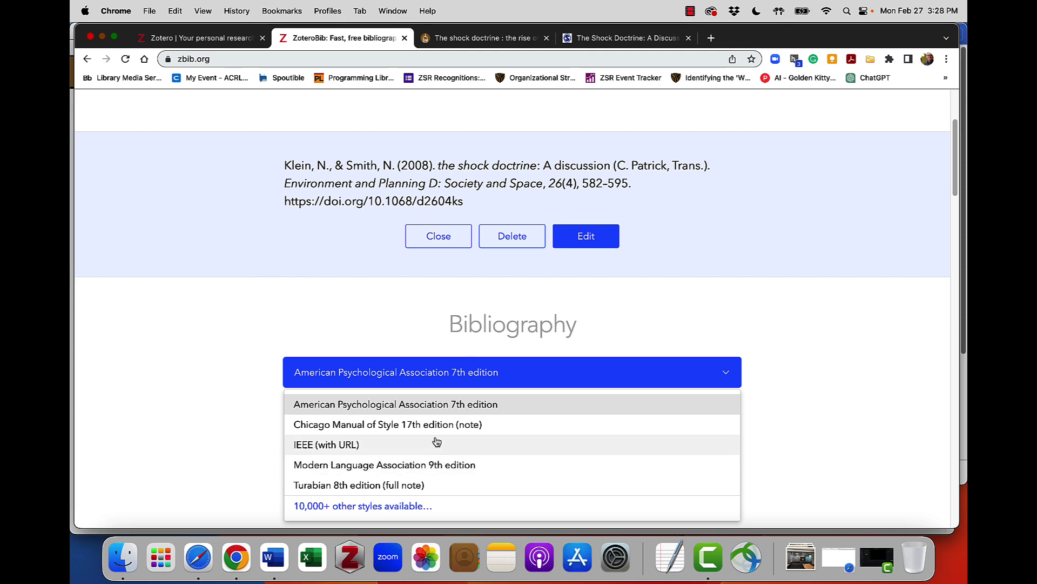
pyautogui.click(433, 404)
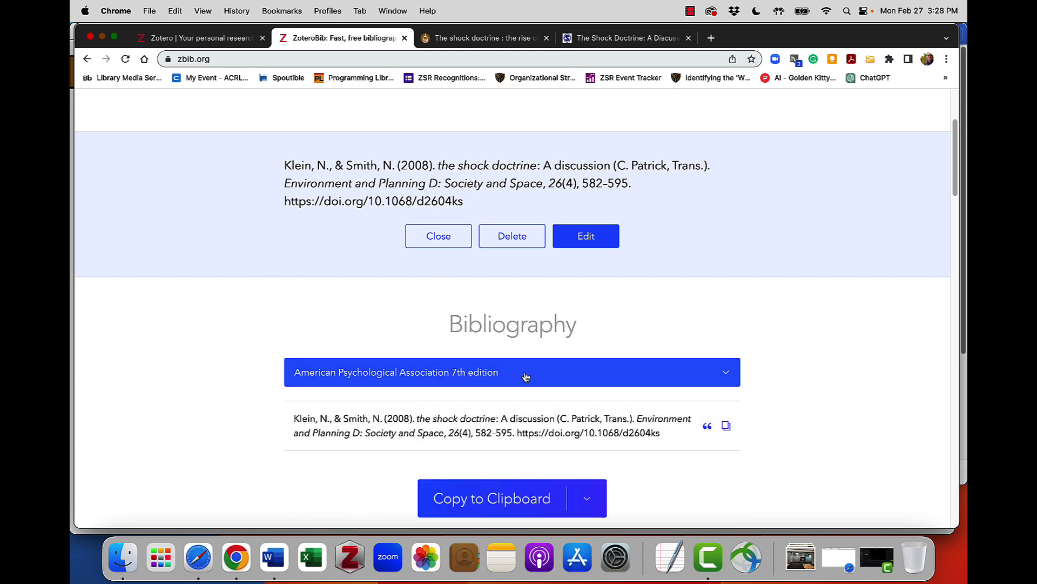
pyautogui.scroll(1, 506, 339)
pyautogui.scroll(5, 505, 340)
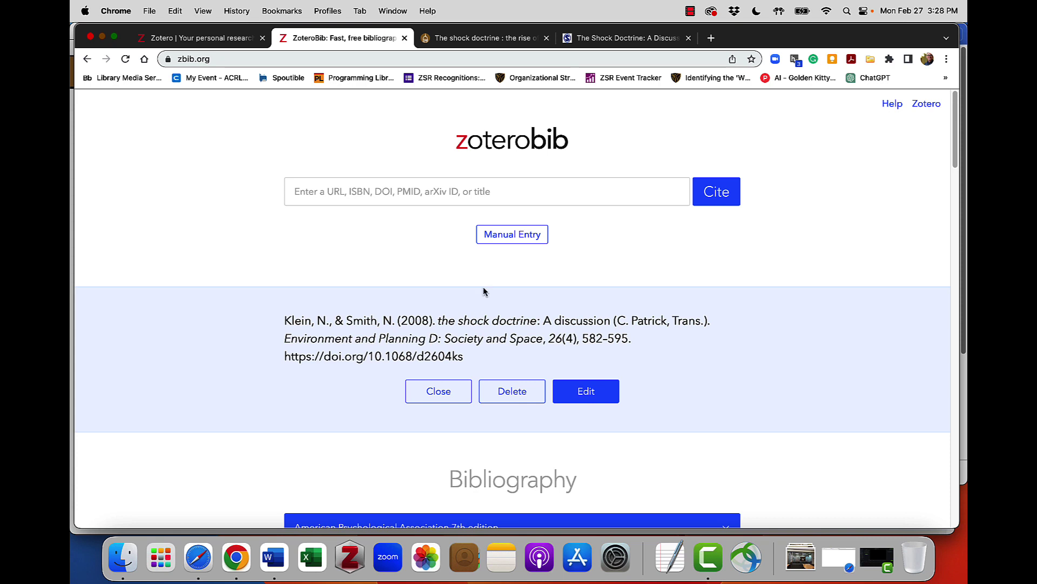
# Copy the book's library catalog permalink and submit it to ZoteroBib's citation search.
pyautogui.click(477, 43)
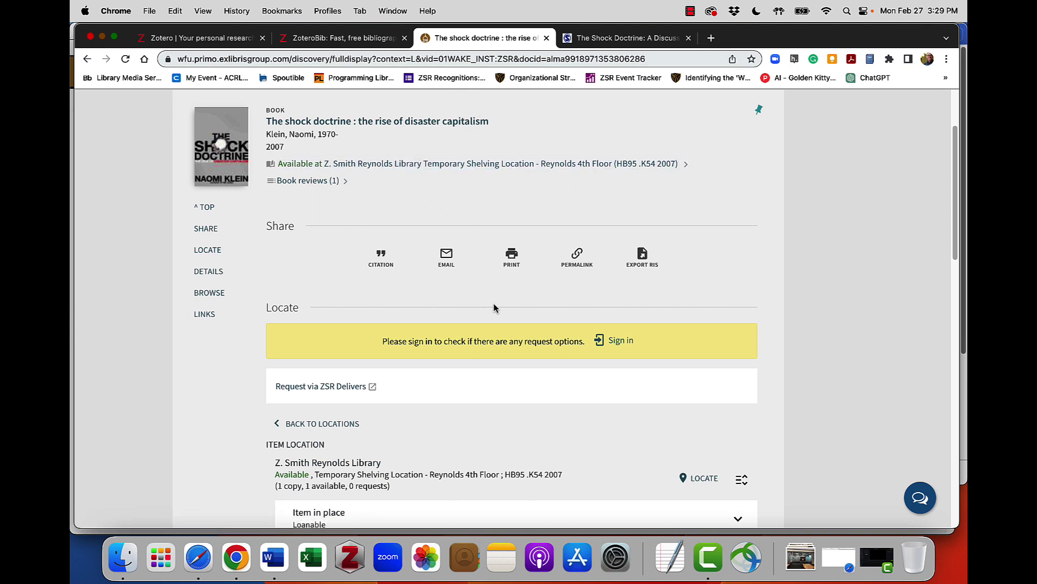
pyautogui.click(577, 265)
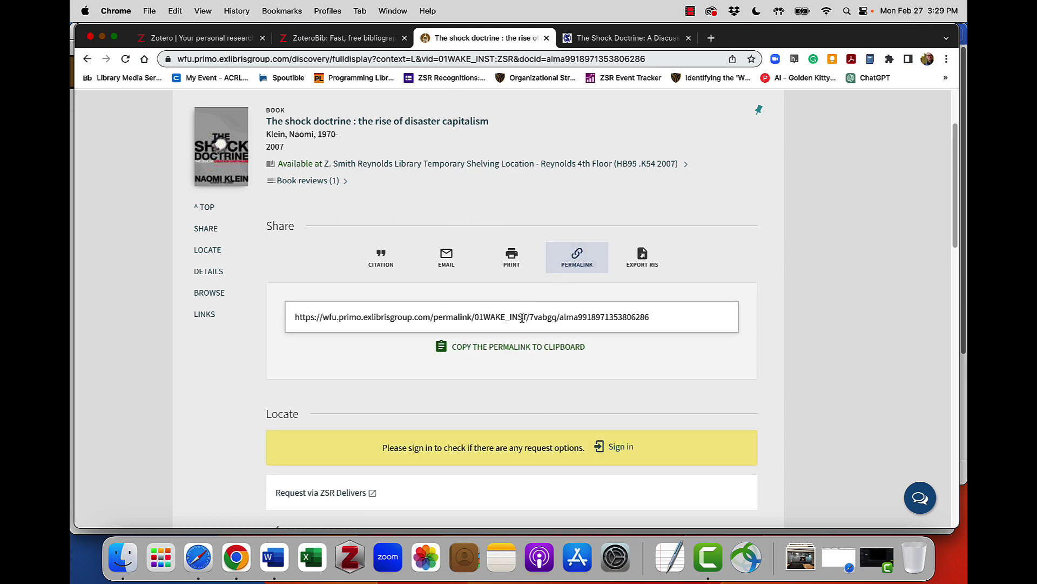
pyautogui.click(517, 349)
pyautogui.click(619, 39)
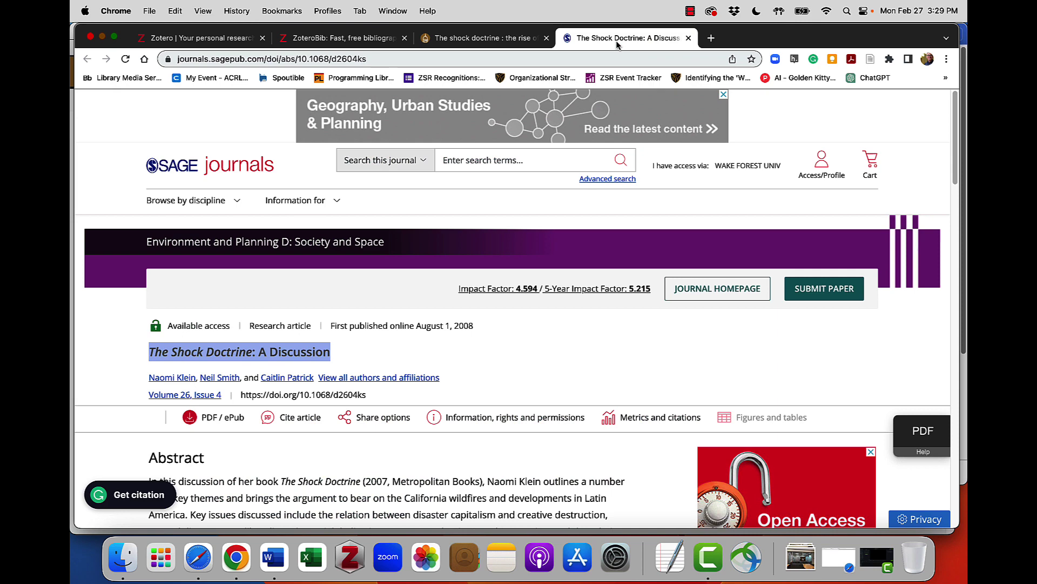
pyautogui.click(346, 39)
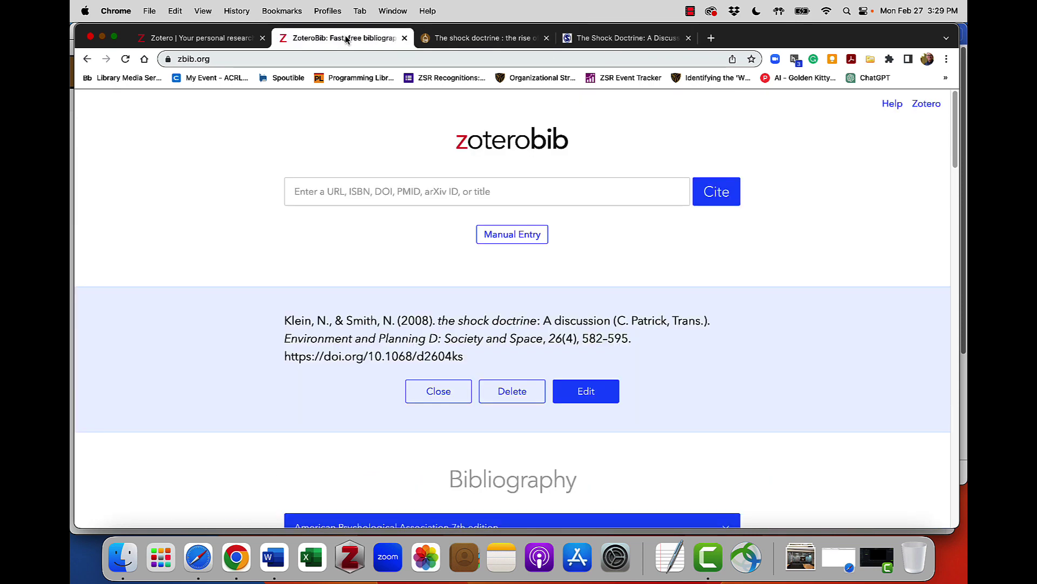
pyautogui.click(449, 189)
pyautogui.press('super+v')
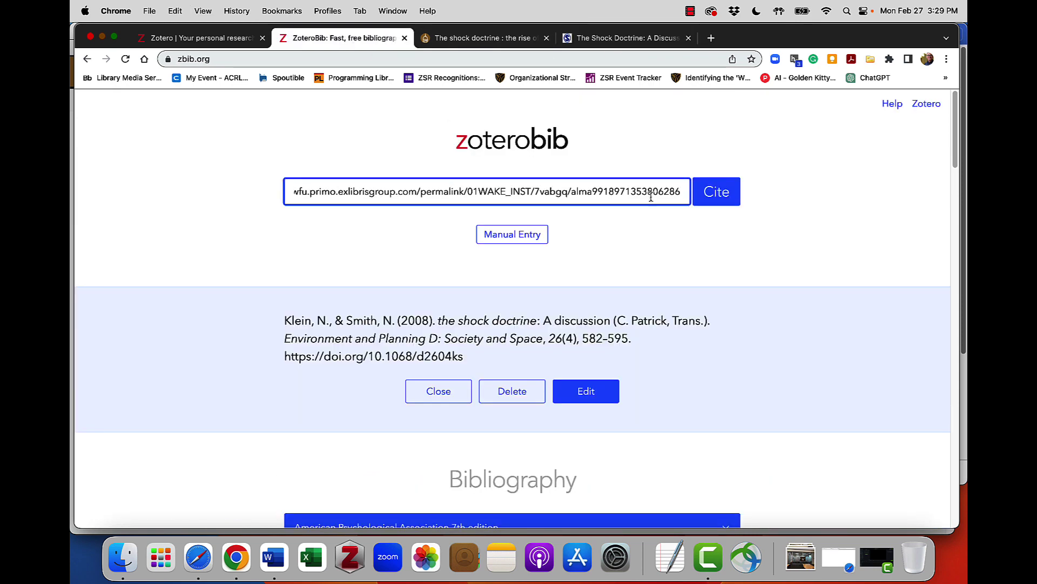
pyautogui.click(711, 198)
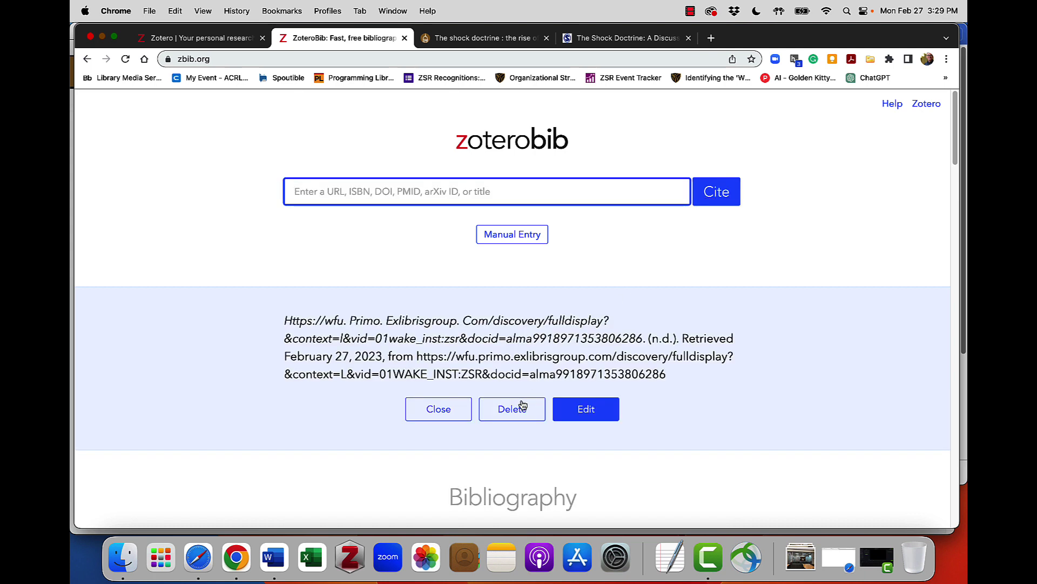
# Delete the broken URL entry and add Klein's 2009 Vintage Canada book via a 'The Shock Doctrine' search.
pyautogui.click(513, 419)
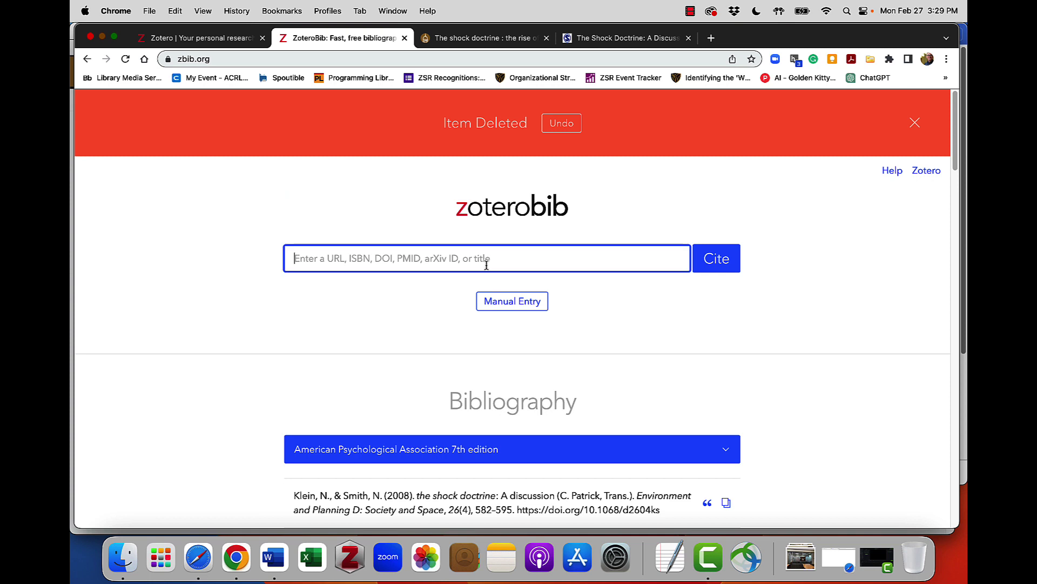
pyautogui.write('The S')
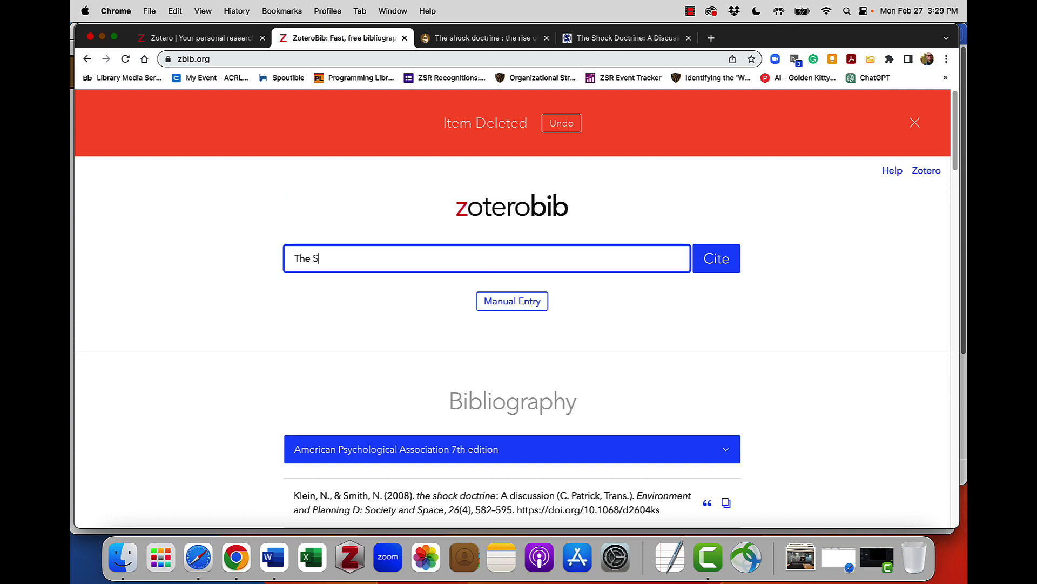
pyautogui.write('hock Doctri')
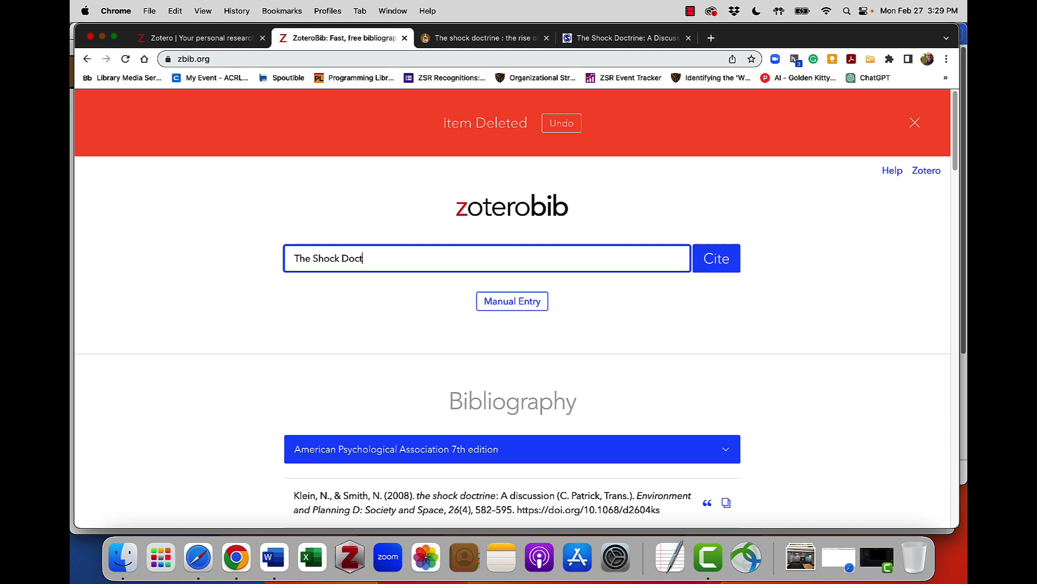
pyautogui.write('ne')
pyautogui.press('Return')
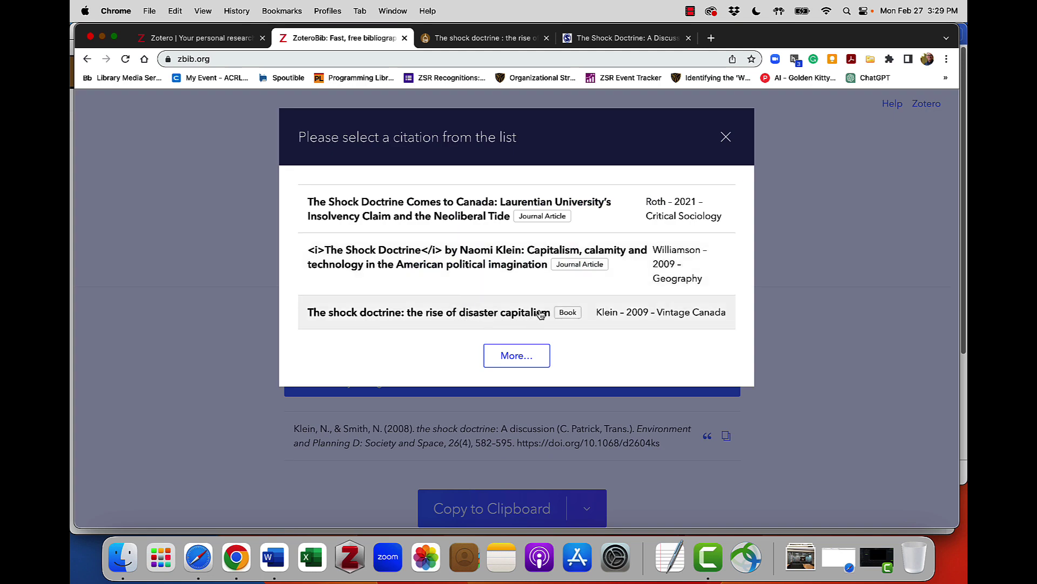
pyautogui.click(612, 317)
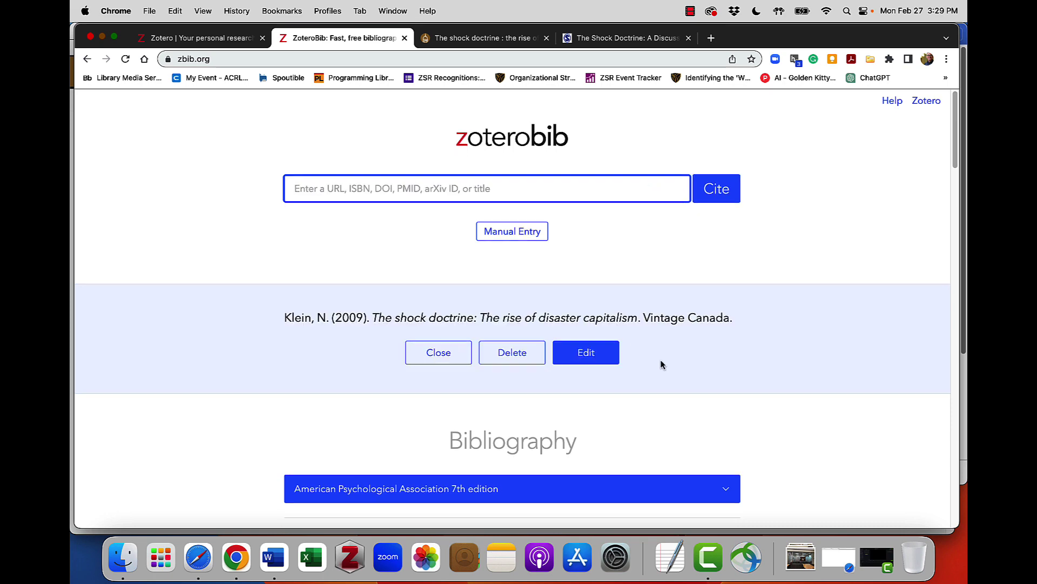
pyautogui.scroll(-4, 661, 362)
pyautogui.scroll(-1, 662, 363)
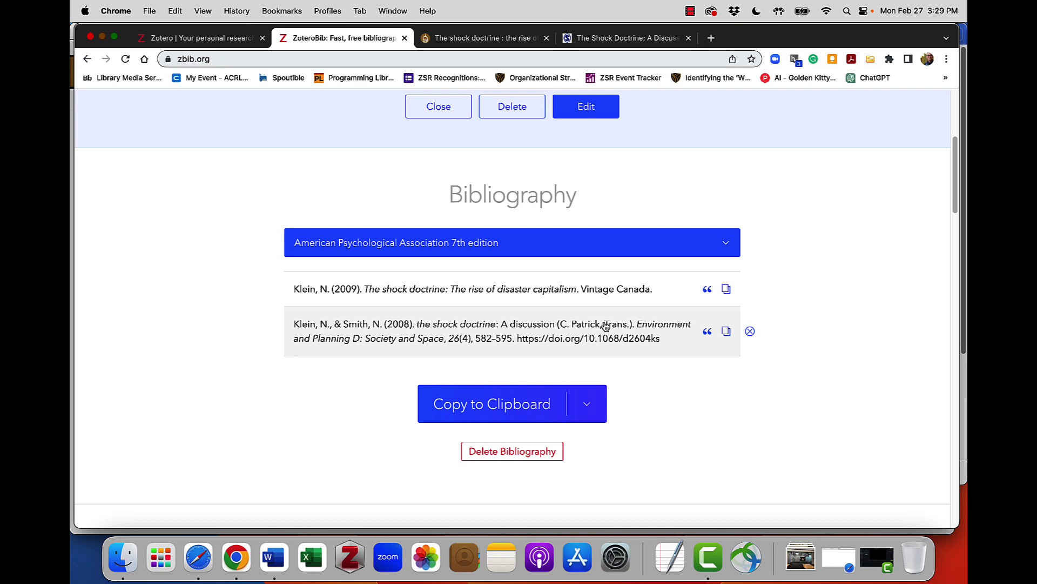
# Start a blank Google Doc from the Google apps grid and type 'Hello world'.
pyautogui.click(711, 38)
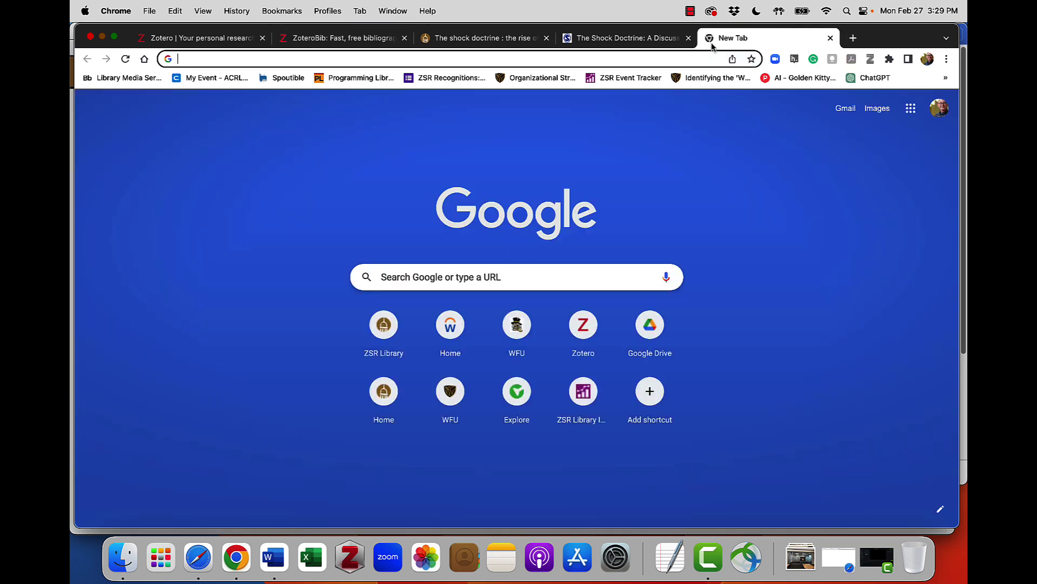
pyautogui.click(902, 108)
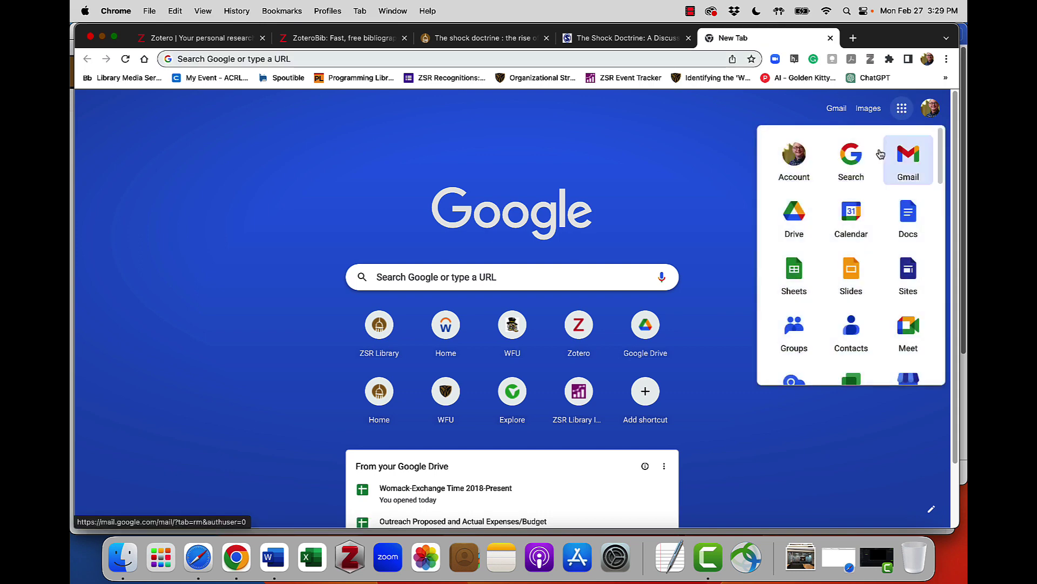
pyautogui.click(908, 215)
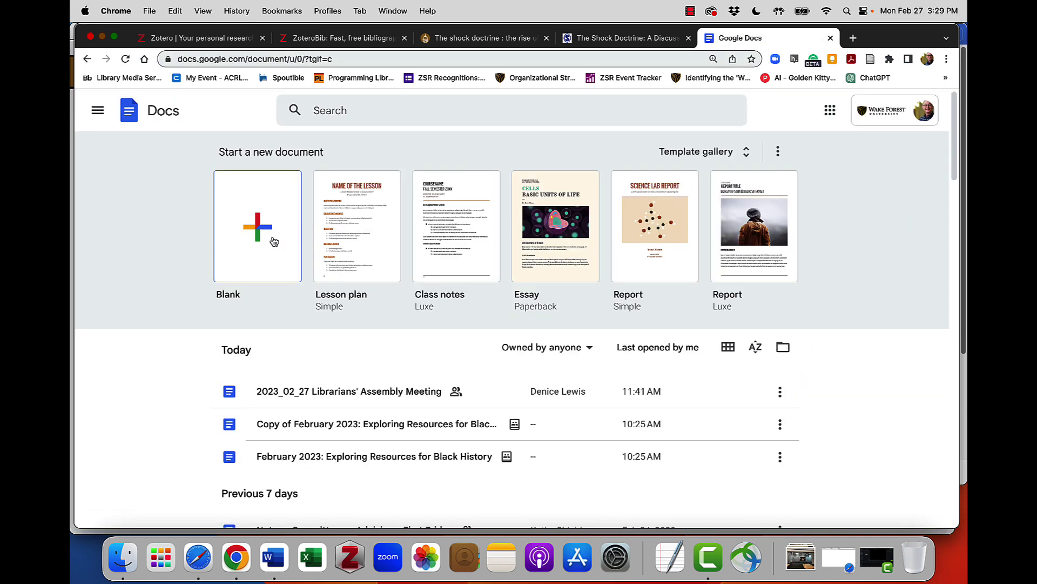
pyautogui.click(273, 241)
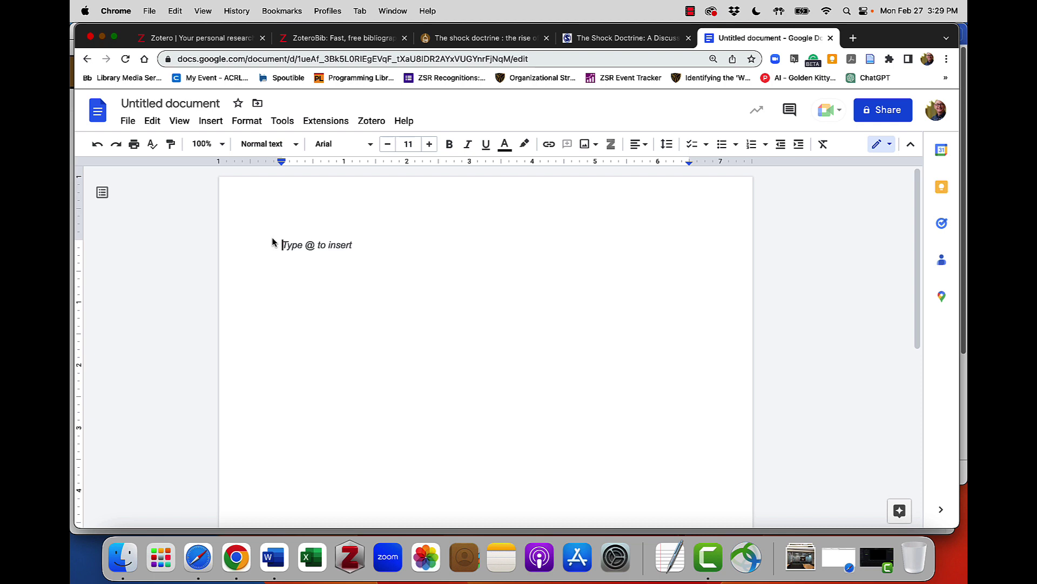
pyautogui.write('He')
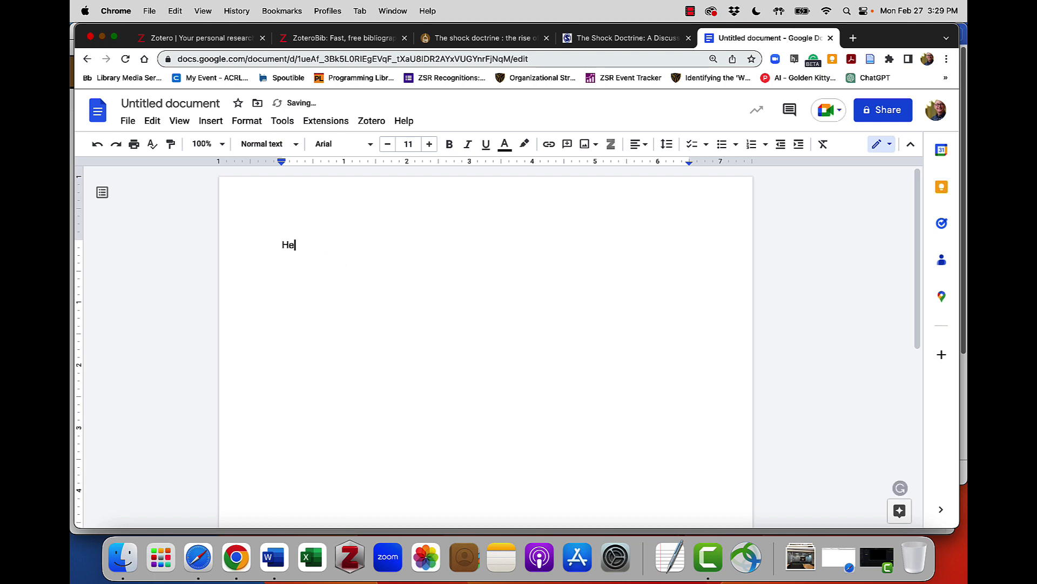
pyautogui.write('llo world')
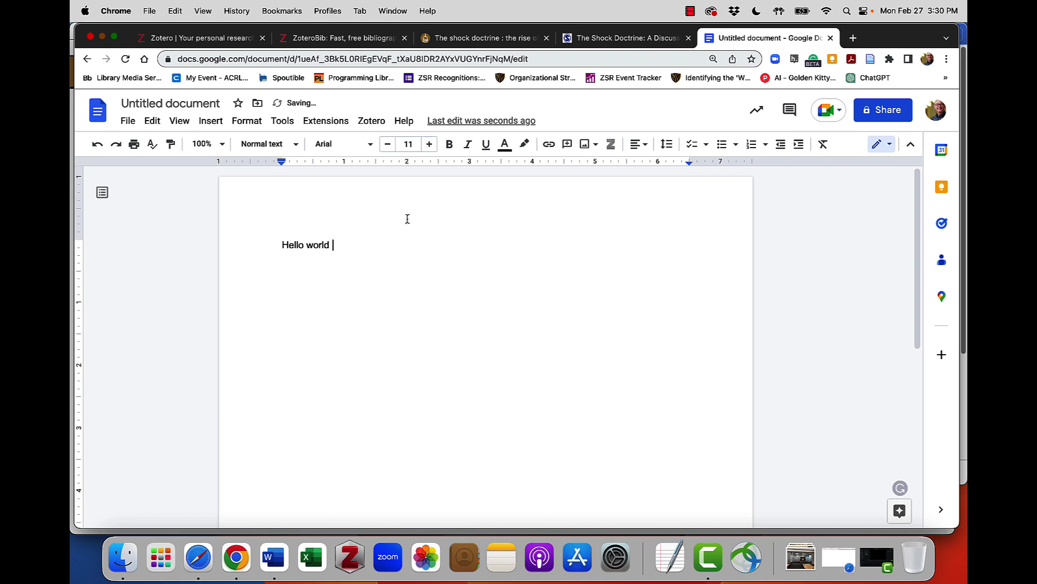
pyautogui.click(333, 43)
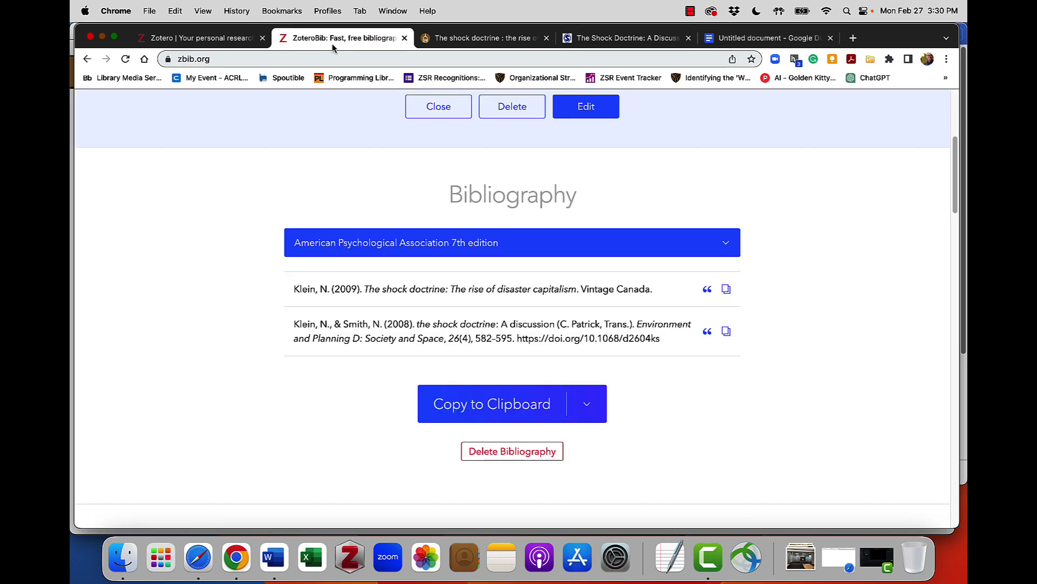
# Copy the Klein 2009 book's in-text citation with page 67, giving (Klein, 2009, p. 67).
pyautogui.click(705, 291)
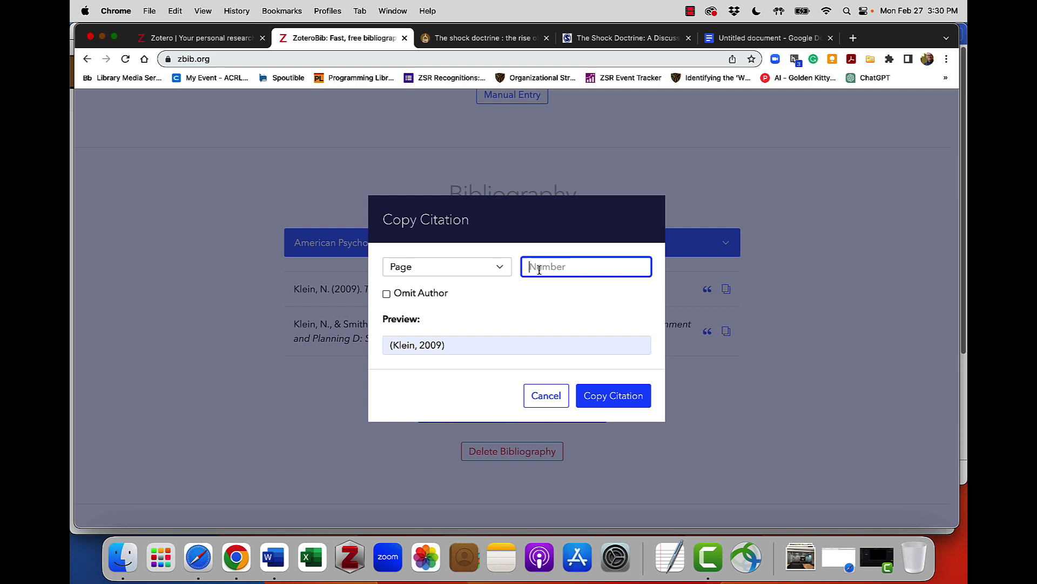
pyautogui.write('67')
pyautogui.click(606, 399)
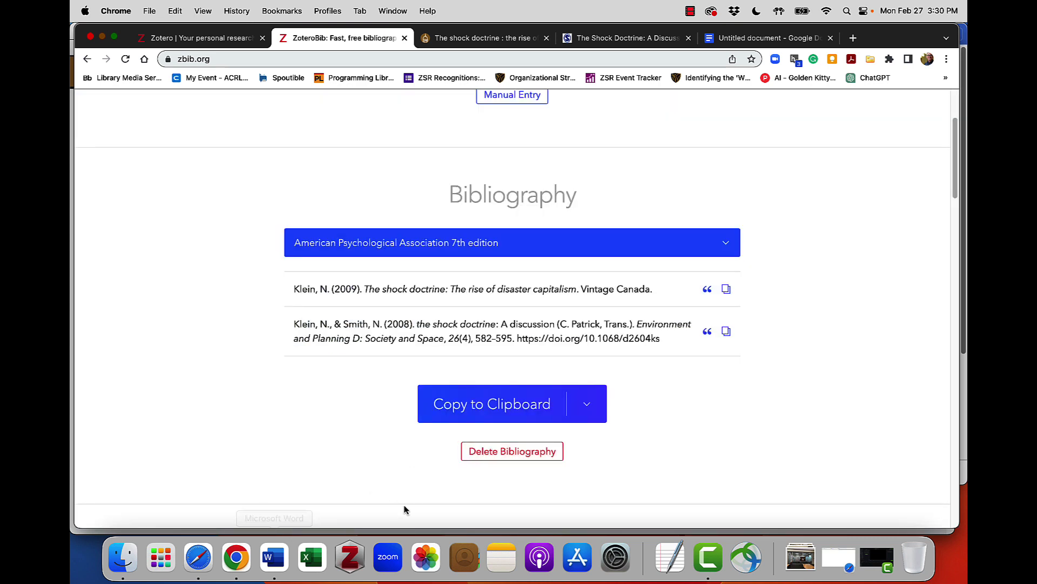
# Paste (Klein, 2009, p. 67) after 'Hello world' in the doc and type another 'Hello world'.
pyautogui.click(755, 39)
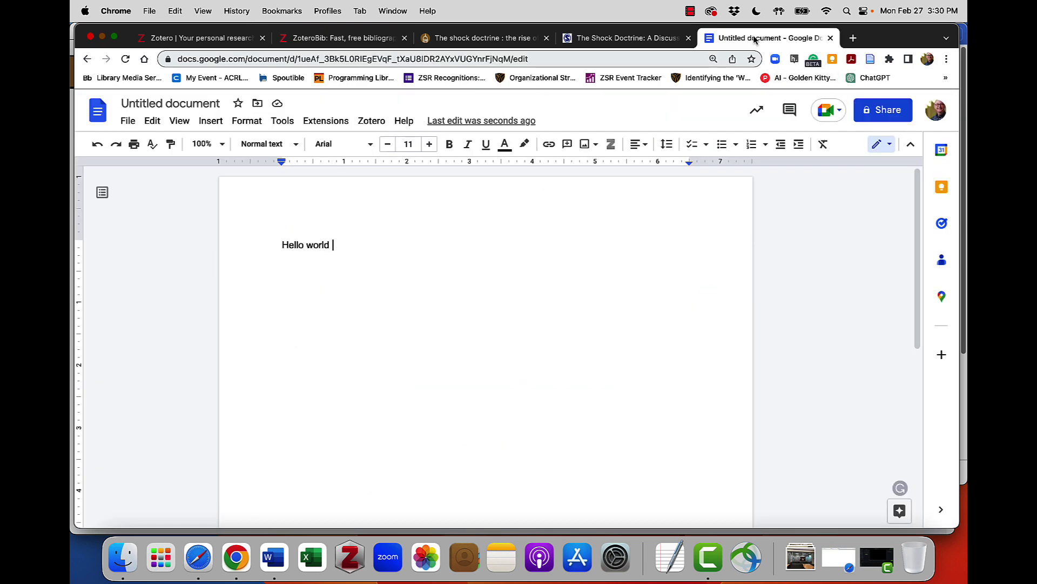
pyautogui.press('super+v')
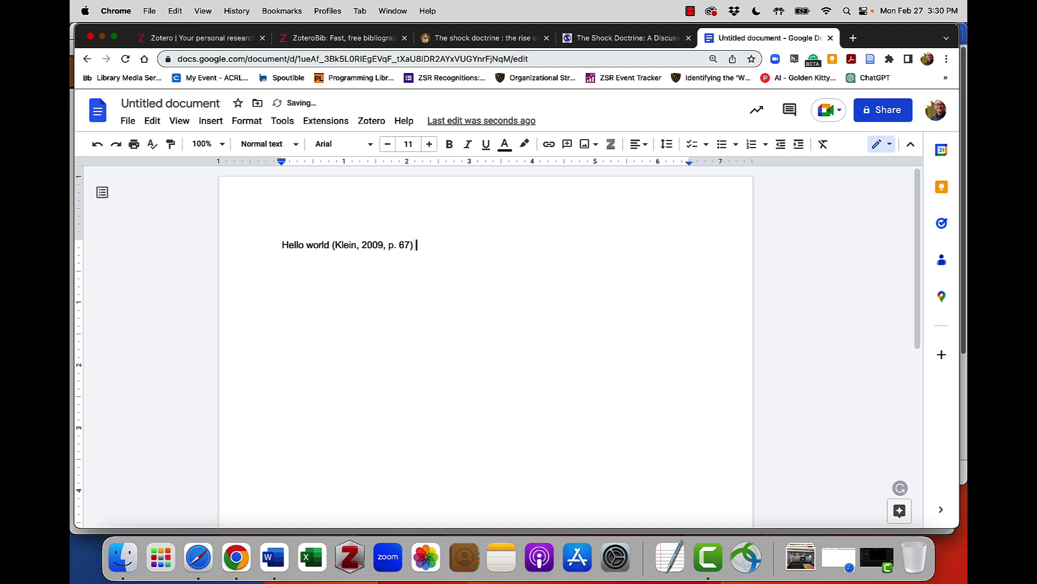
pyautogui.write('Hellow')
pyautogui.press('BackSpace')
pyautogui.write('world')
# Copy the journal article's in-text citation (Klein & Smith, 2008) without a page number.
pyautogui.click(319, 39)
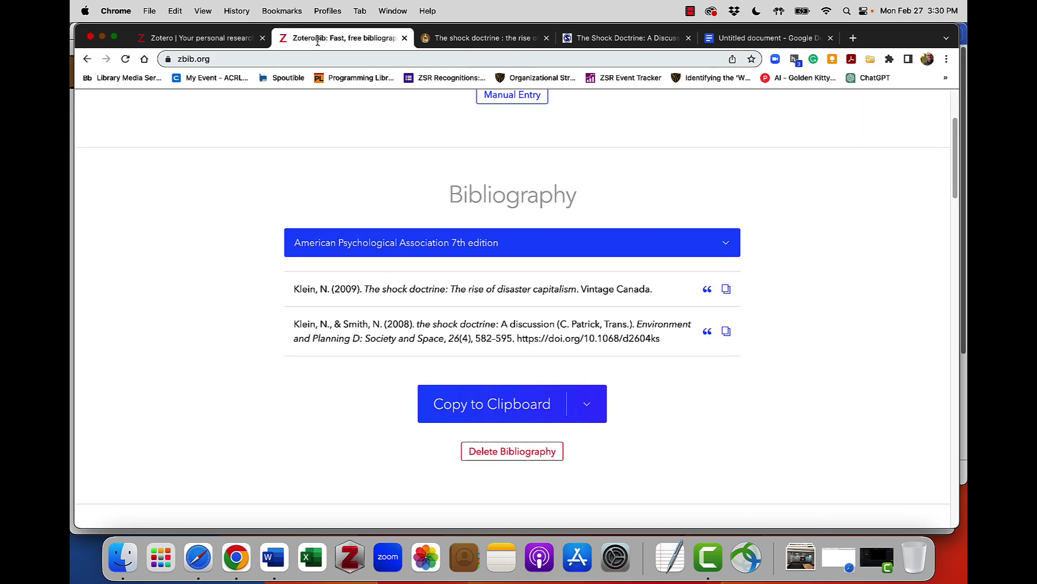
pyautogui.click(708, 332)
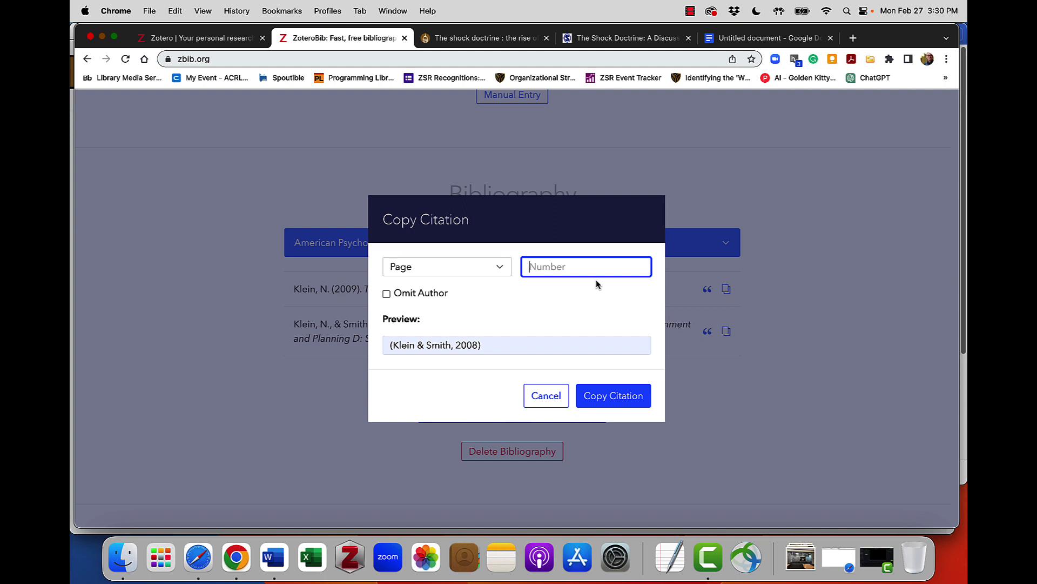
pyautogui.click(605, 399)
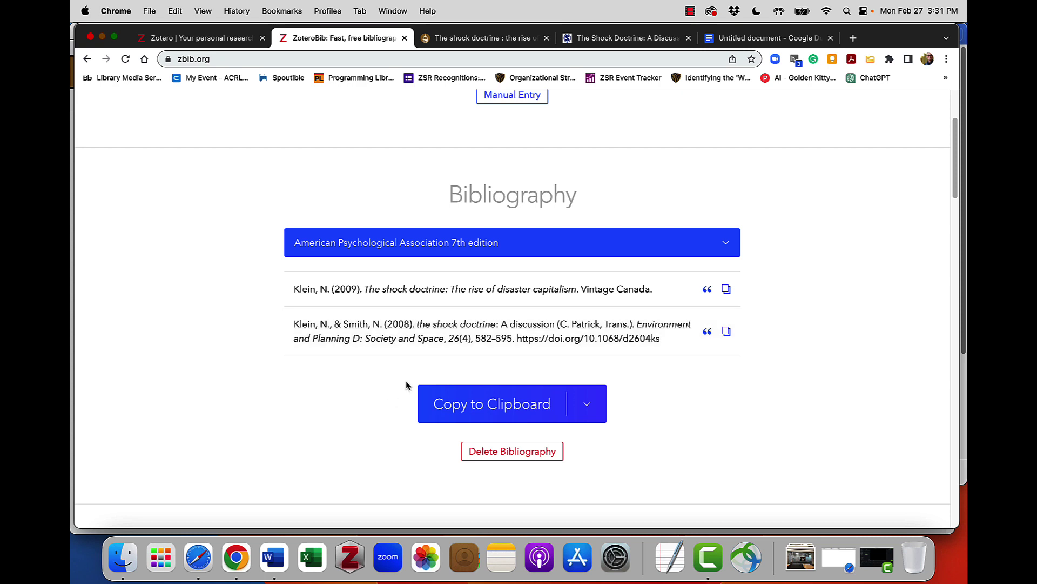
# Paste (Klein & Smith, 2008) at the end of the doc text and add blank lines below.
pyautogui.click(727, 45)
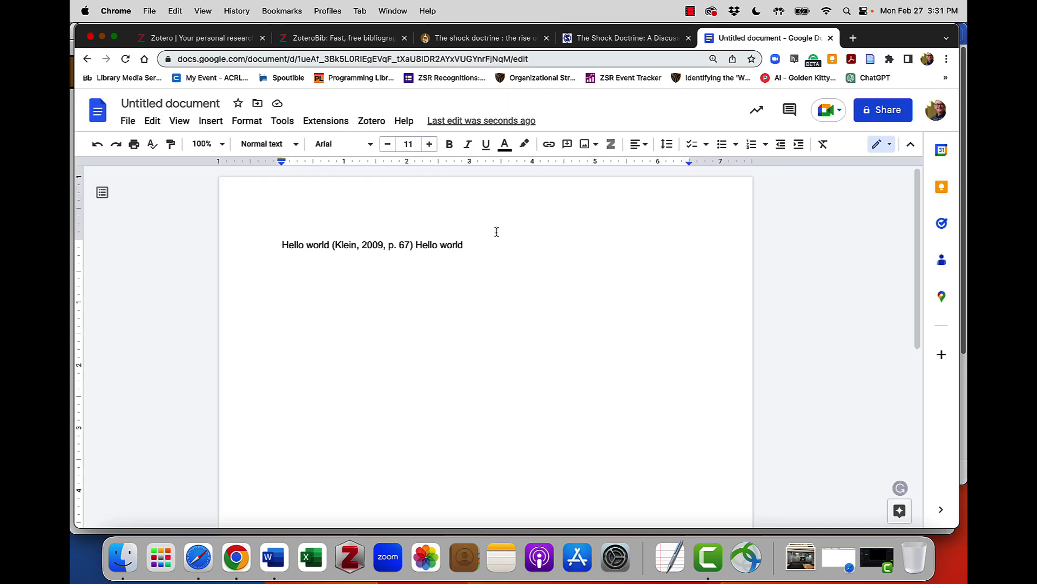
pyautogui.press('super+v')
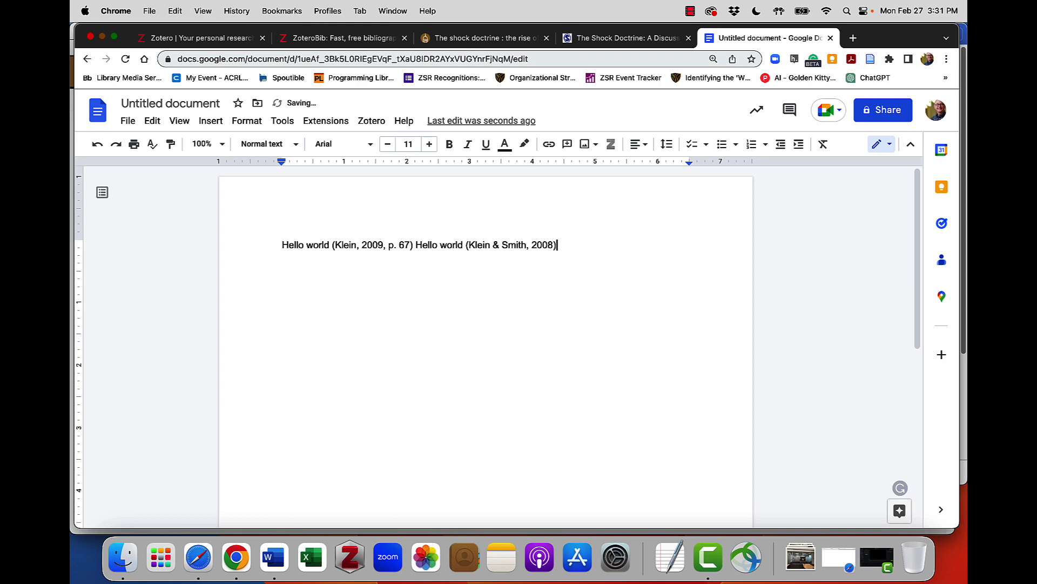
pyautogui.press('Return')
pyautogui.press('Return')
pyautogui.press('Return')
pyautogui.press('Return')
pyautogui.press('Return')
# Copy the APA 7th bibliography with Klein's 2009 book and the Klein & Smith 2008 article.
pyautogui.click(356, 43)
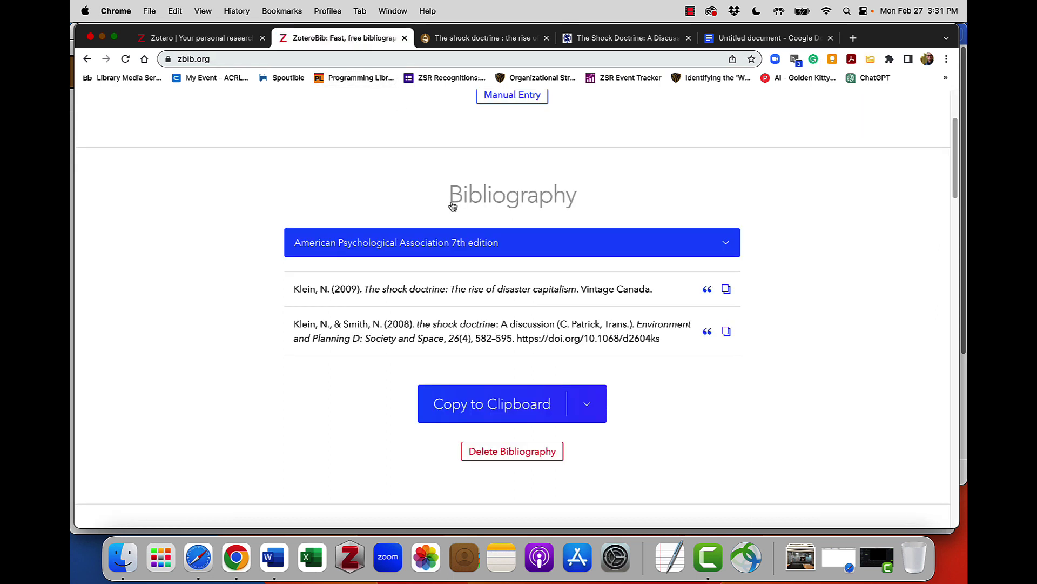
pyautogui.click(728, 293)
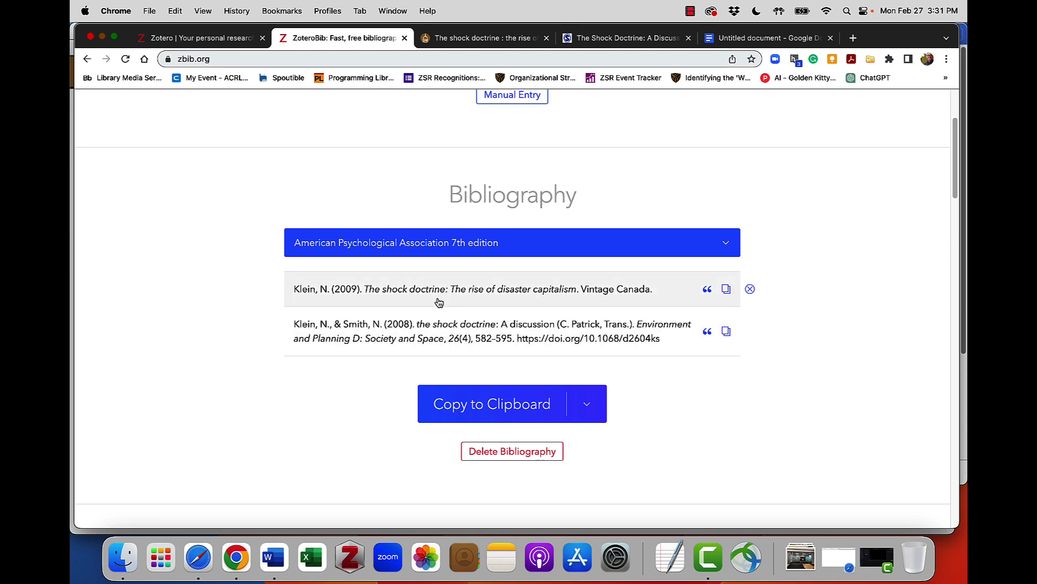
pyautogui.click(493, 414)
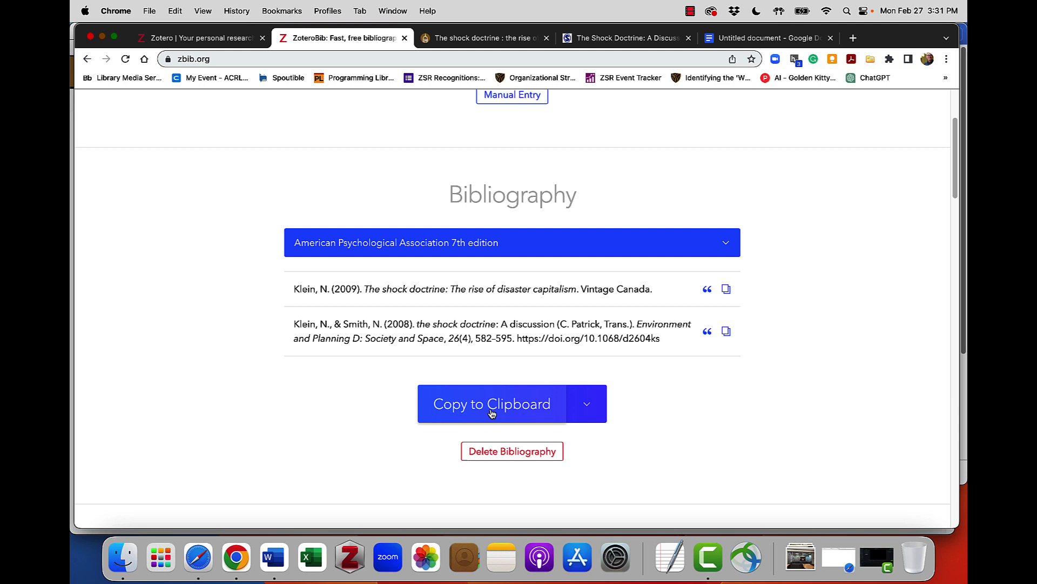
# Paste the two APA reference entries below the cited Hello world text in the Google Doc.
pyautogui.click(745, 42)
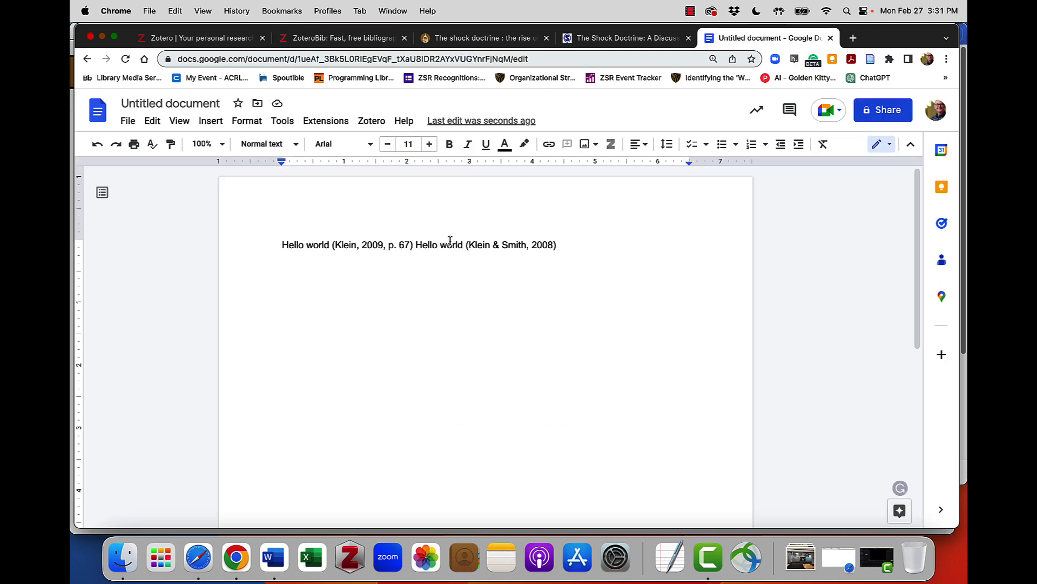
pyautogui.press('super+v')
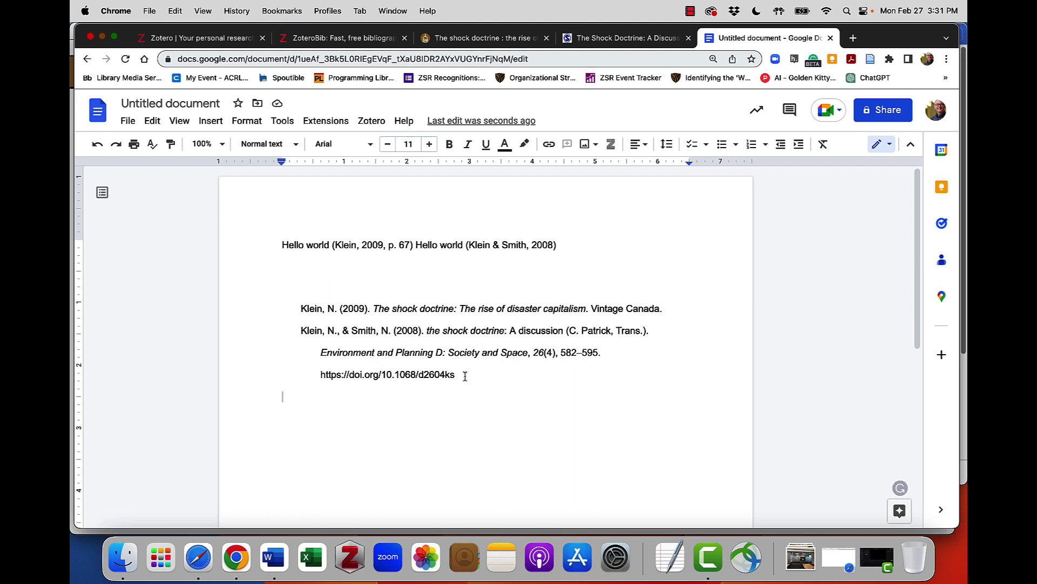
pyautogui.moveTo(454, 377); pyautogui.dragTo(280, 296)
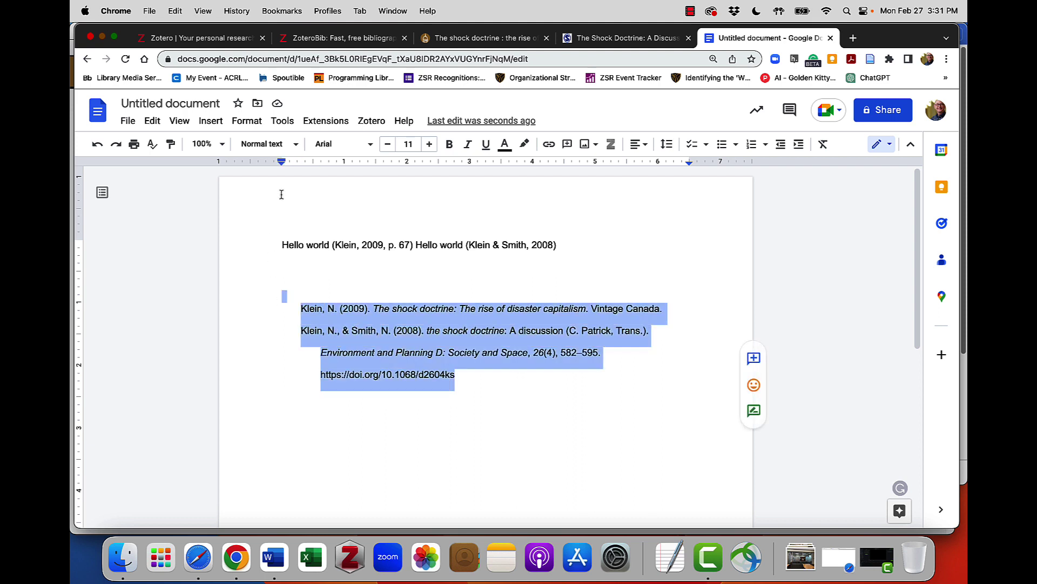
pyautogui.click(488, 383)
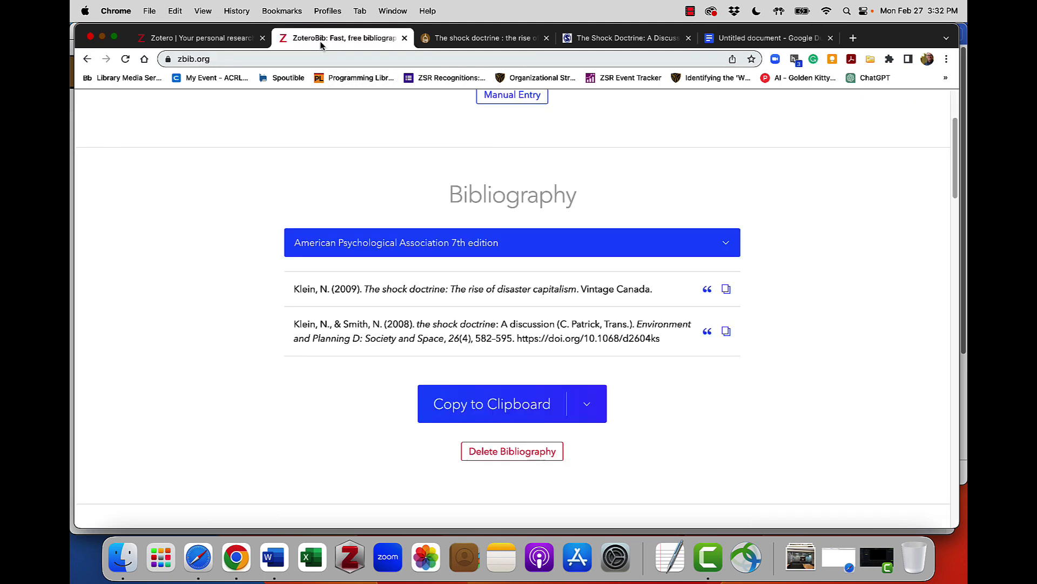
# Back in ZoteroBib, open the journal article's entry for editing and scroll through its fields.
pyautogui.click(323, 39)
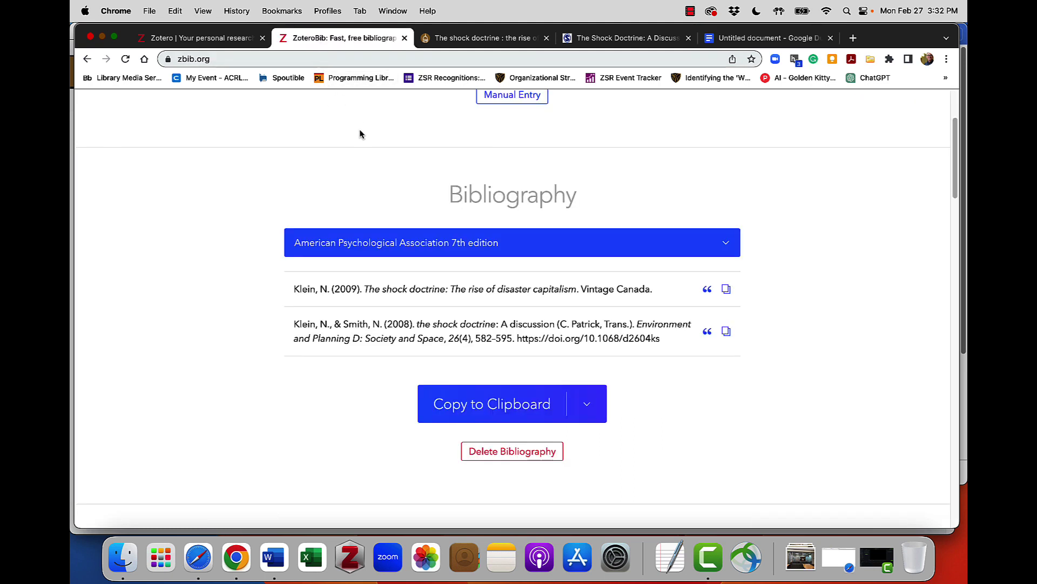
pyautogui.click(446, 338)
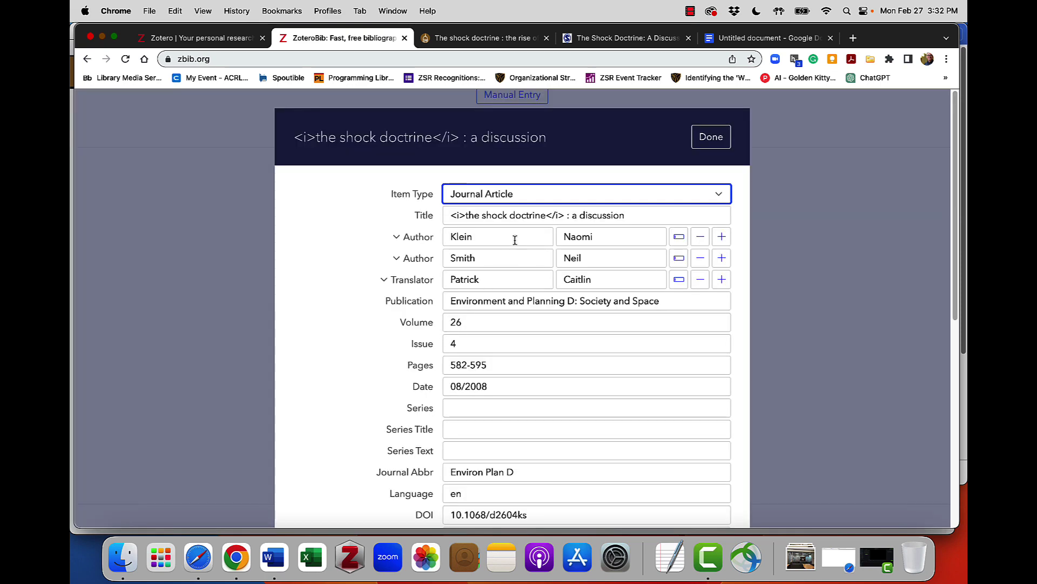
pyautogui.scroll(-1, 515, 240)
pyautogui.scroll(-2, 515, 240)
pyautogui.scroll(1, 515, 241)
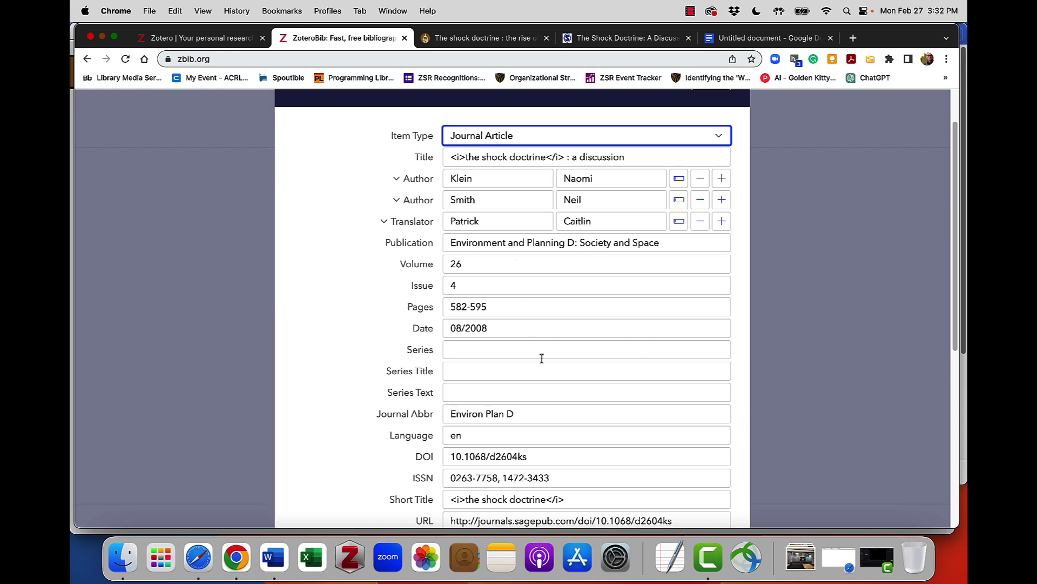
pyautogui.scroll(-2, 541, 357)
pyautogui.scroll(-1, 540, 357)
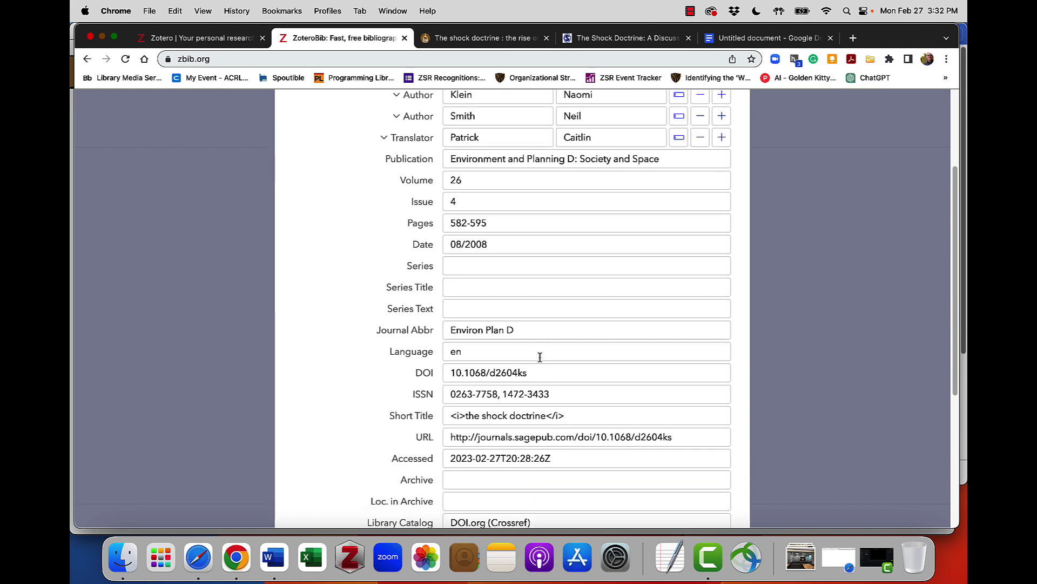
pyautogui.scroll(-2, 540, 357)
pyautogui.scroll(4, 540, 354)
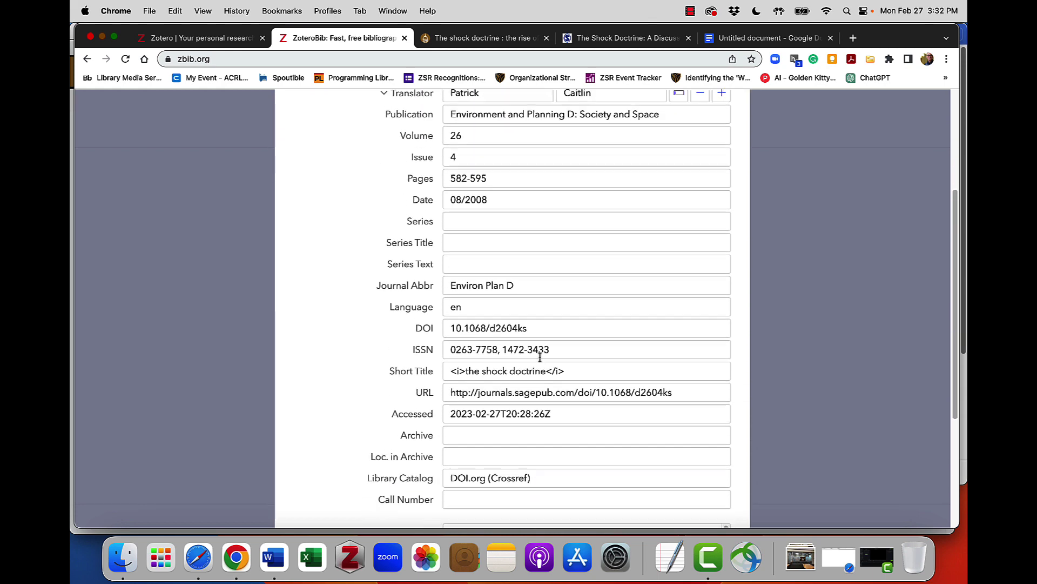
# Inspect the article's Publication, Journal Abbr (Environ Plan D), DOI and URL values.
pyautogui.tripleClick(516, 225)
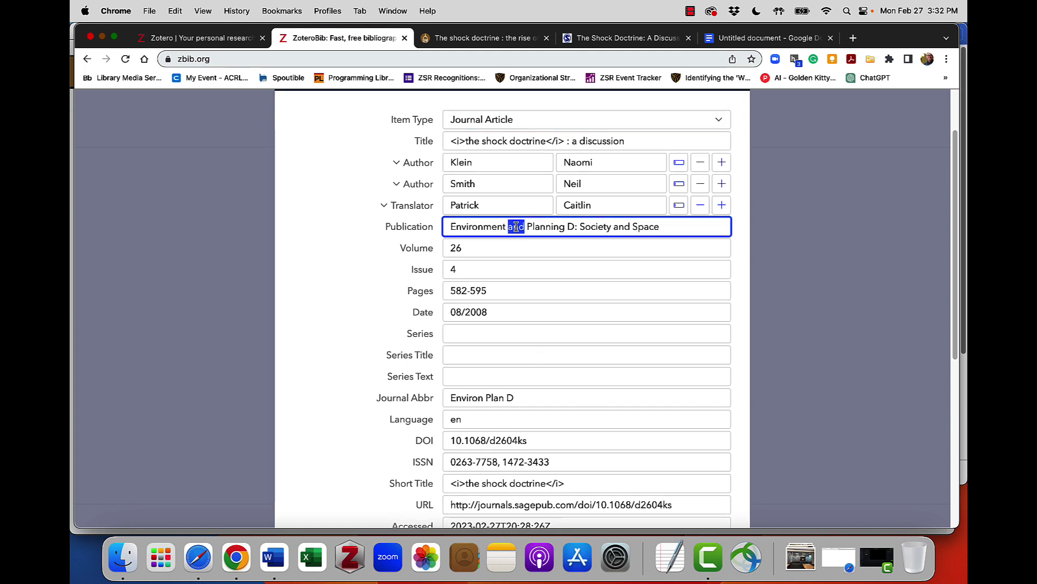
pyautogui.click(508, 398)
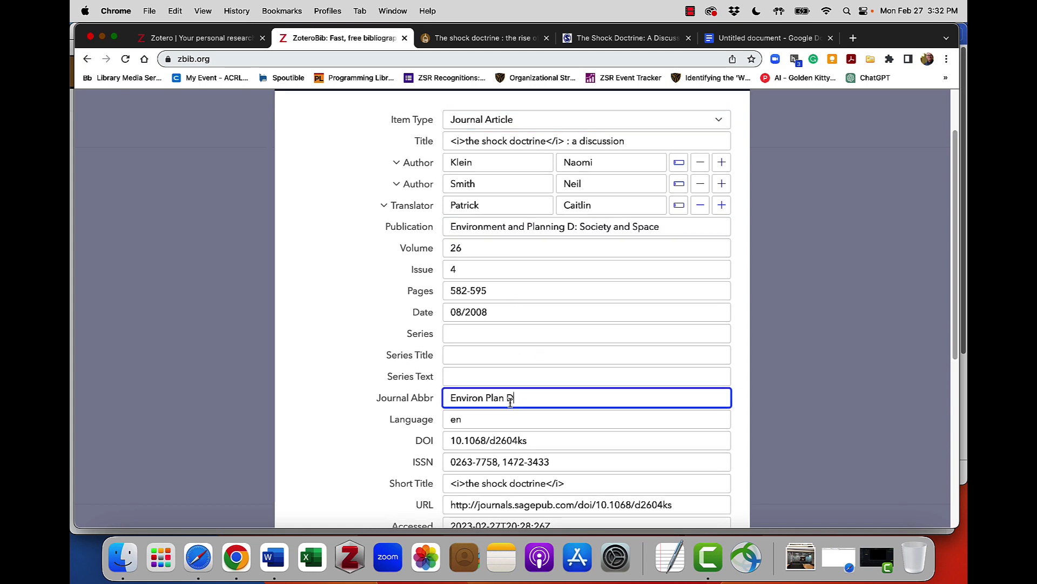
pyautogui.tripleClick(511, 398)
pyautogui.scroll(-2, 518, 405)
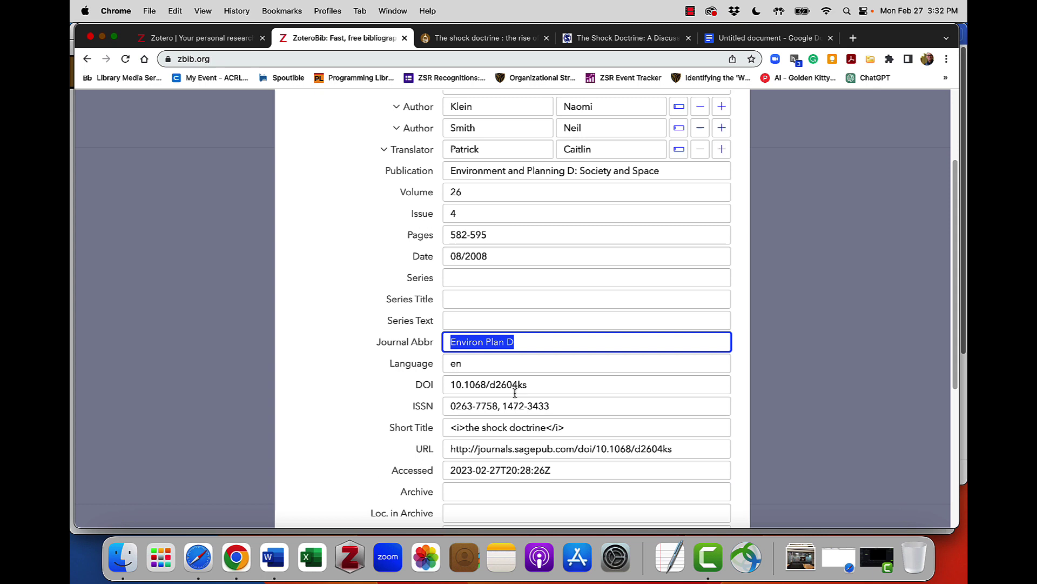
pyautogui.click(495, 384)
pyautogui.doubleClick(495, 384)
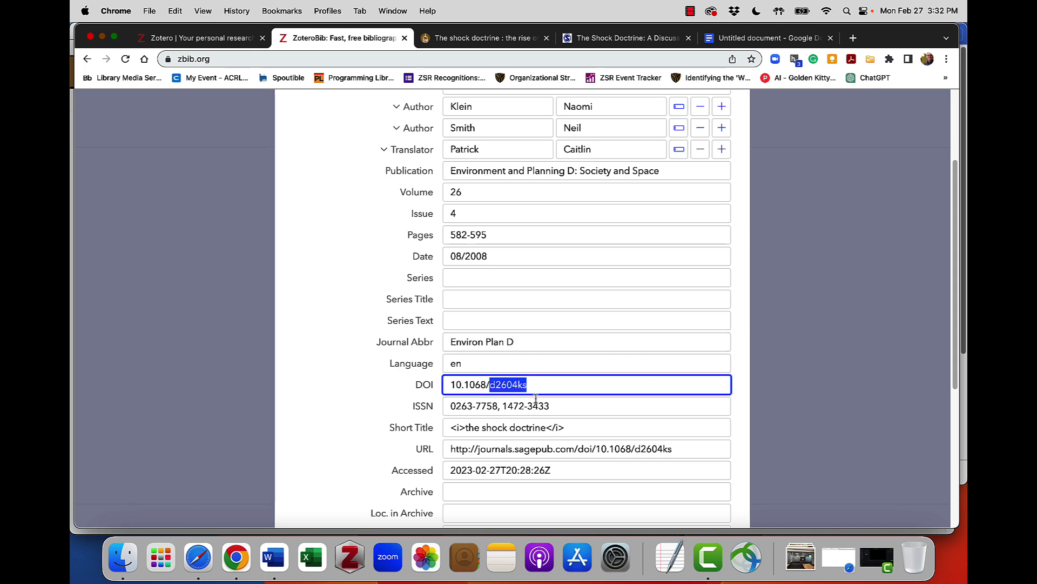
pyautogui.doubleClick(564, 448)
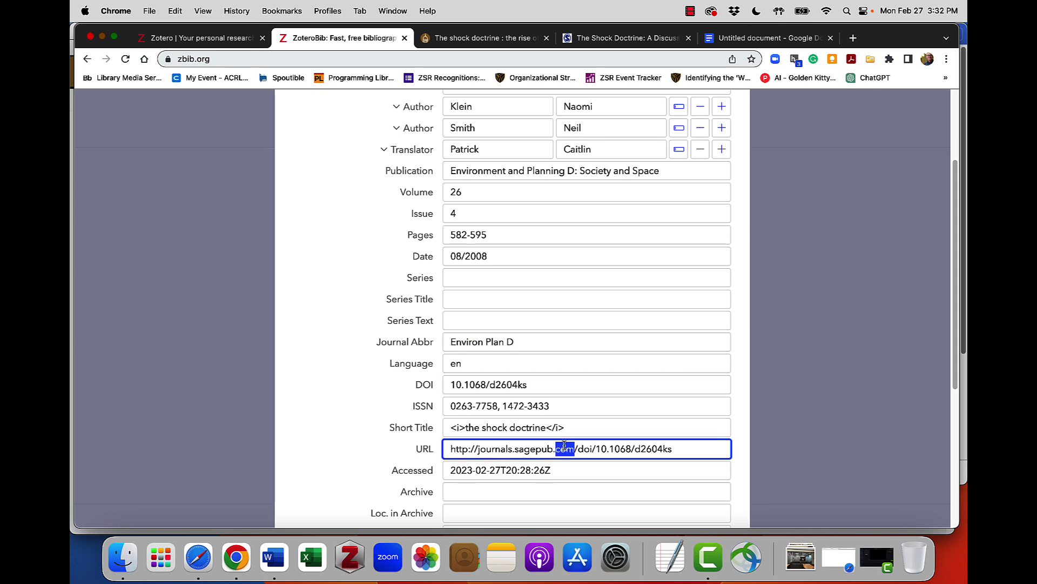
pyautogui.scroll(4, 524, 276)
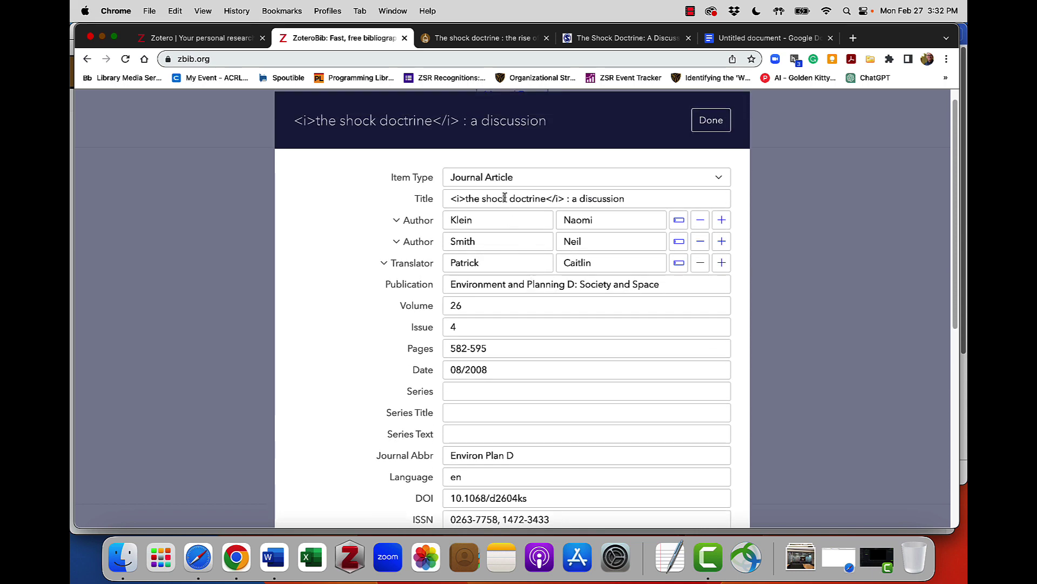
# Close the article editor with Done, then open and dismiss an empty Manual Entry form.
pyautogui.click(710, 120)
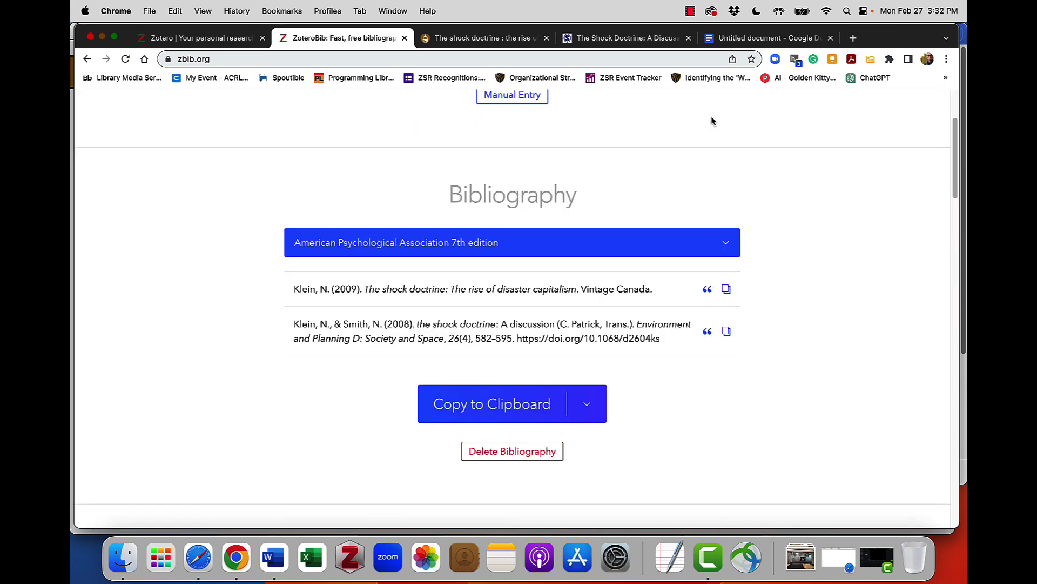
pyautogui.scroll(5, 619, 363)
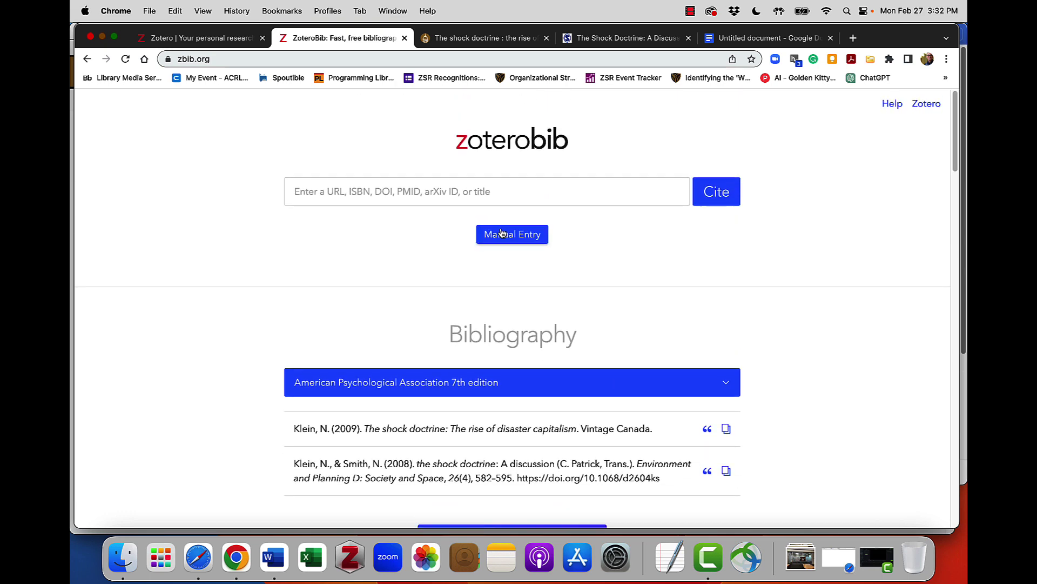
pyautogui.click(500, 228)
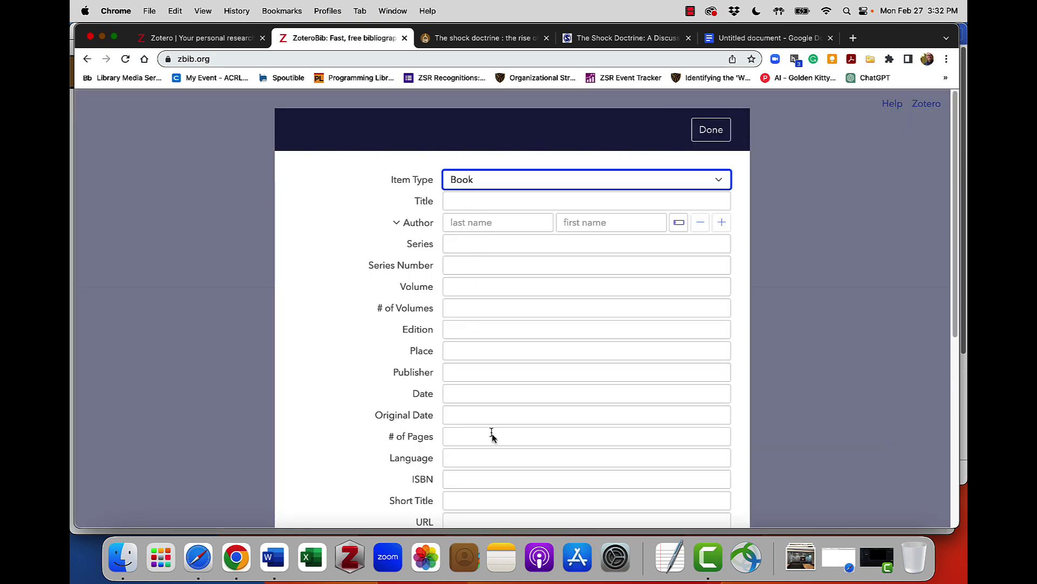
pyautogui.click(724, 127)
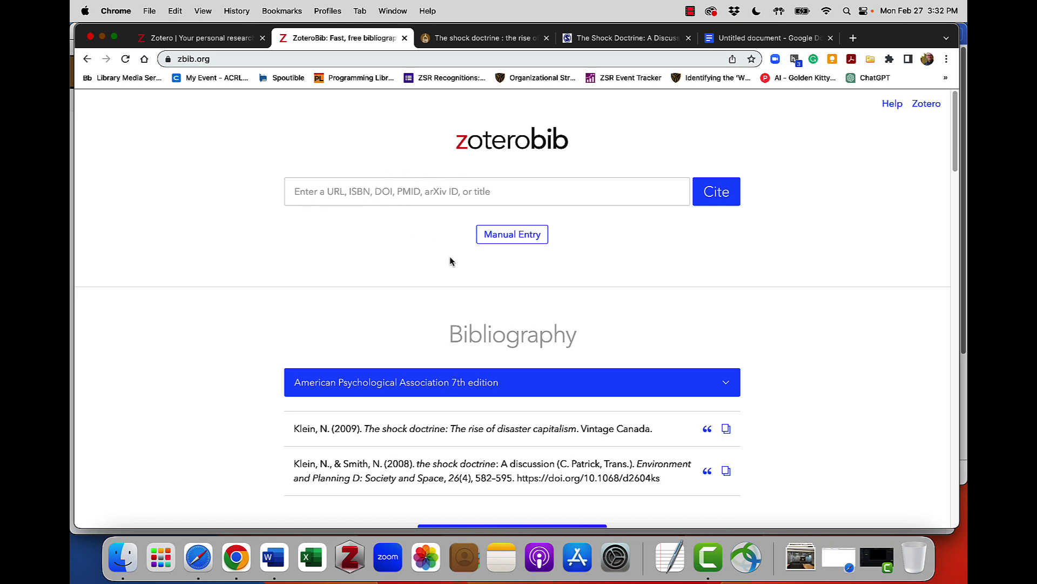
pyautogui.scroll(-5, 486, 308)
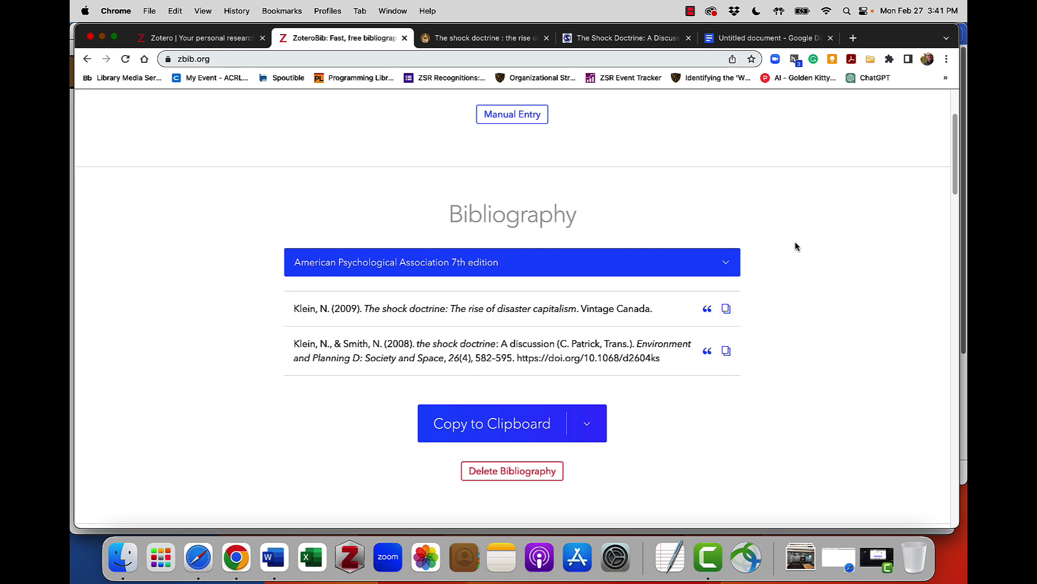